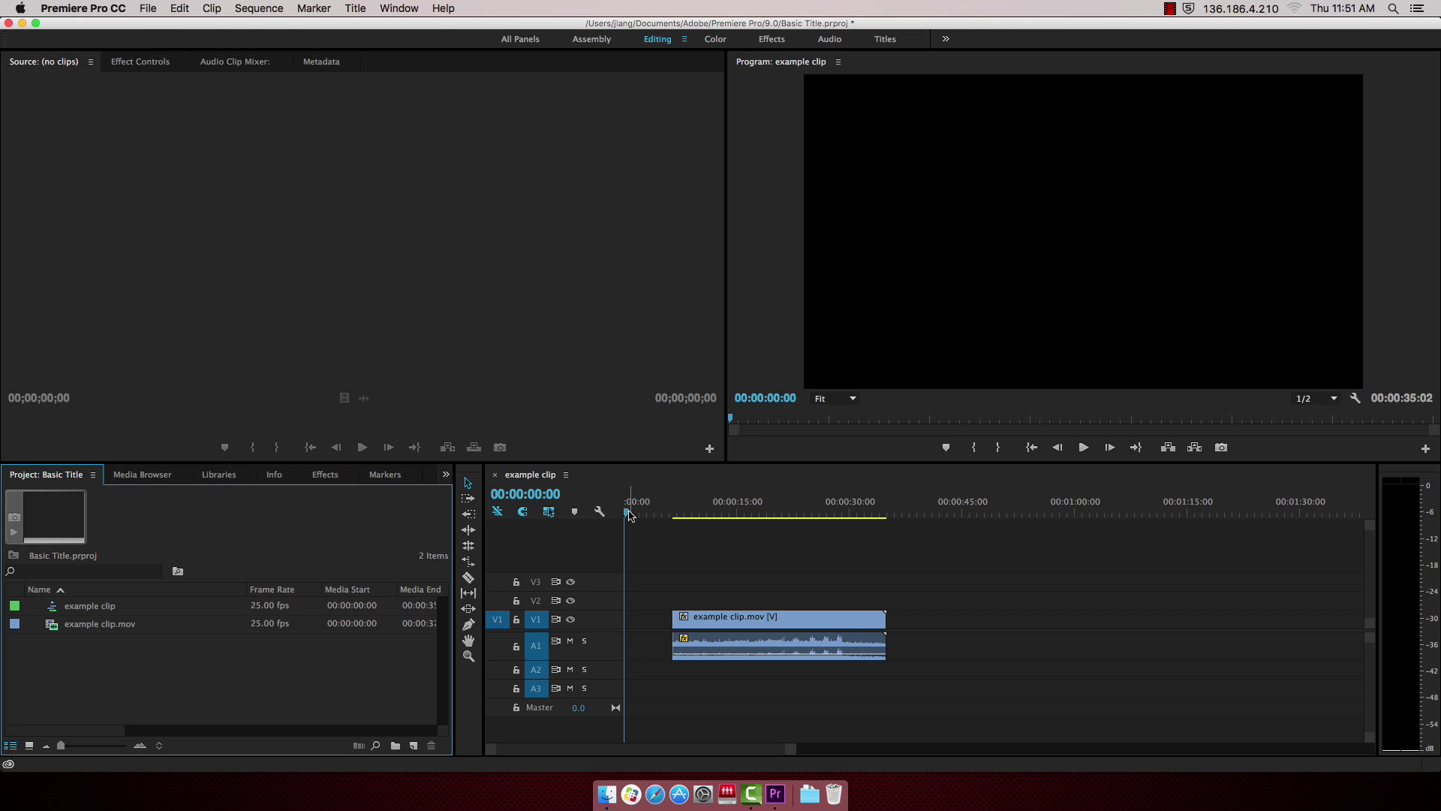
- Move the playhead to about 00:00:12:05 so the street footage shows in the Program monitor
{"action": "mouse_move", "coordinate": [629, 514]}
{"action": "left_mouse_down"}
{"action": "mouse_move", "coordinate": [728, 514]}
{"action": "mouse_move", "coordinate": [642, 513]}
{"action": "left_mouse_up"}
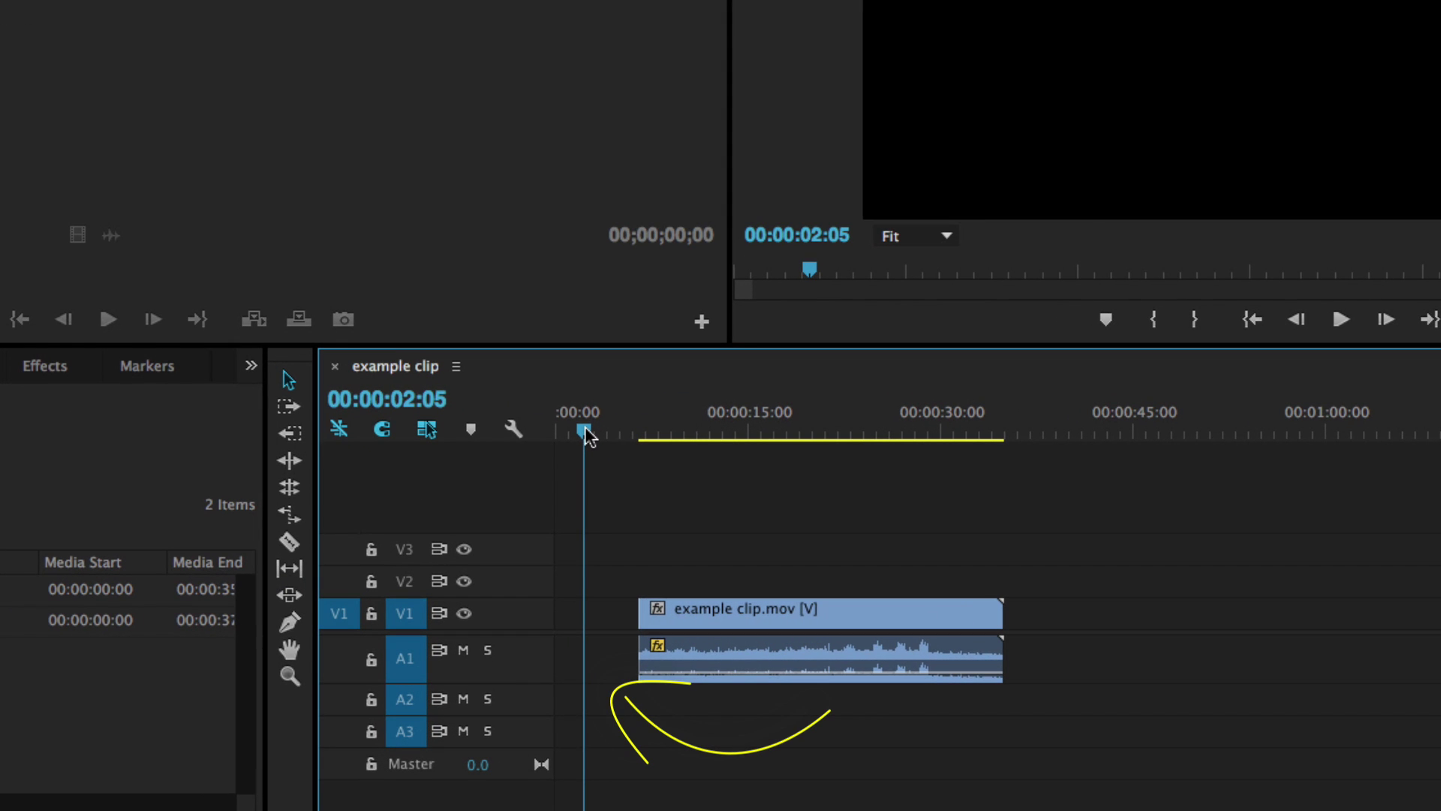
{"action": "mouse_move", "coordinate": [584, 427]}
{"action": "left_mouse_down"}
{"action": "mouse_move", "coordinate": [737, 419]}
{"action": "mouse_move", "coordinate": [712, 424]}
{"action": "left_mouse_up"}
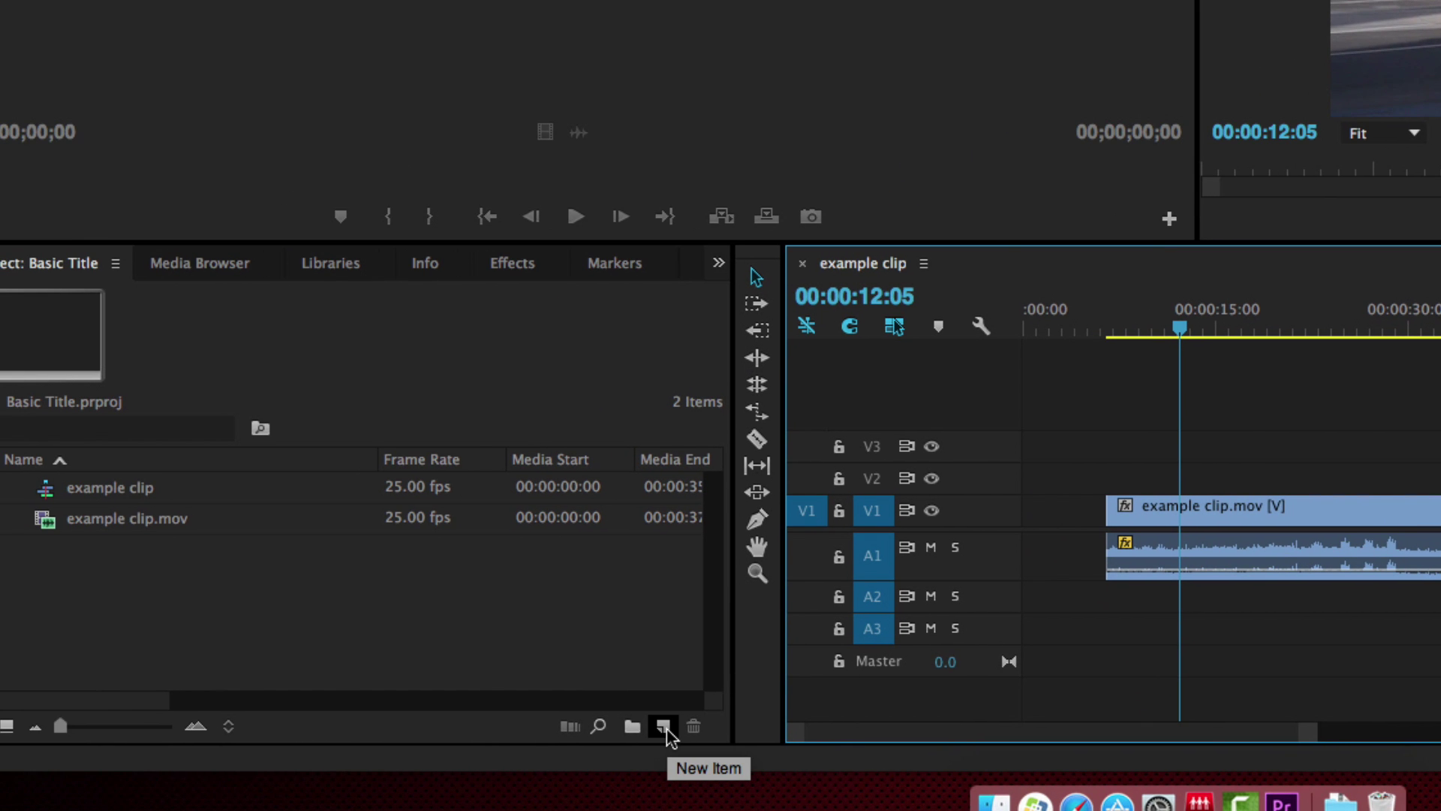
- Start a new Title item from the Project panel's New Item menu
{"action": "left_click", "coordinate": [664, 728]}
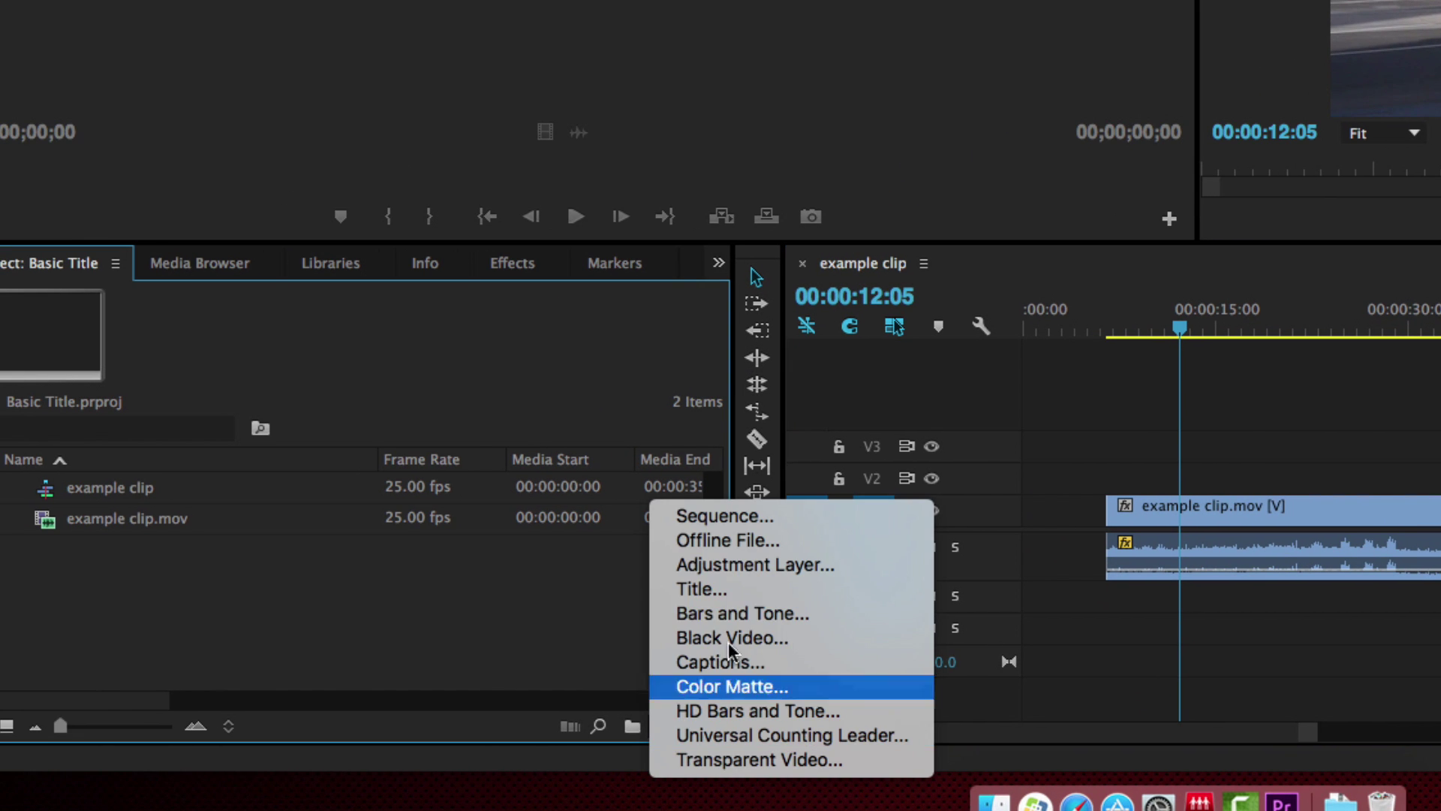
{"action": "left_click", "coordinate": [747, 588]}
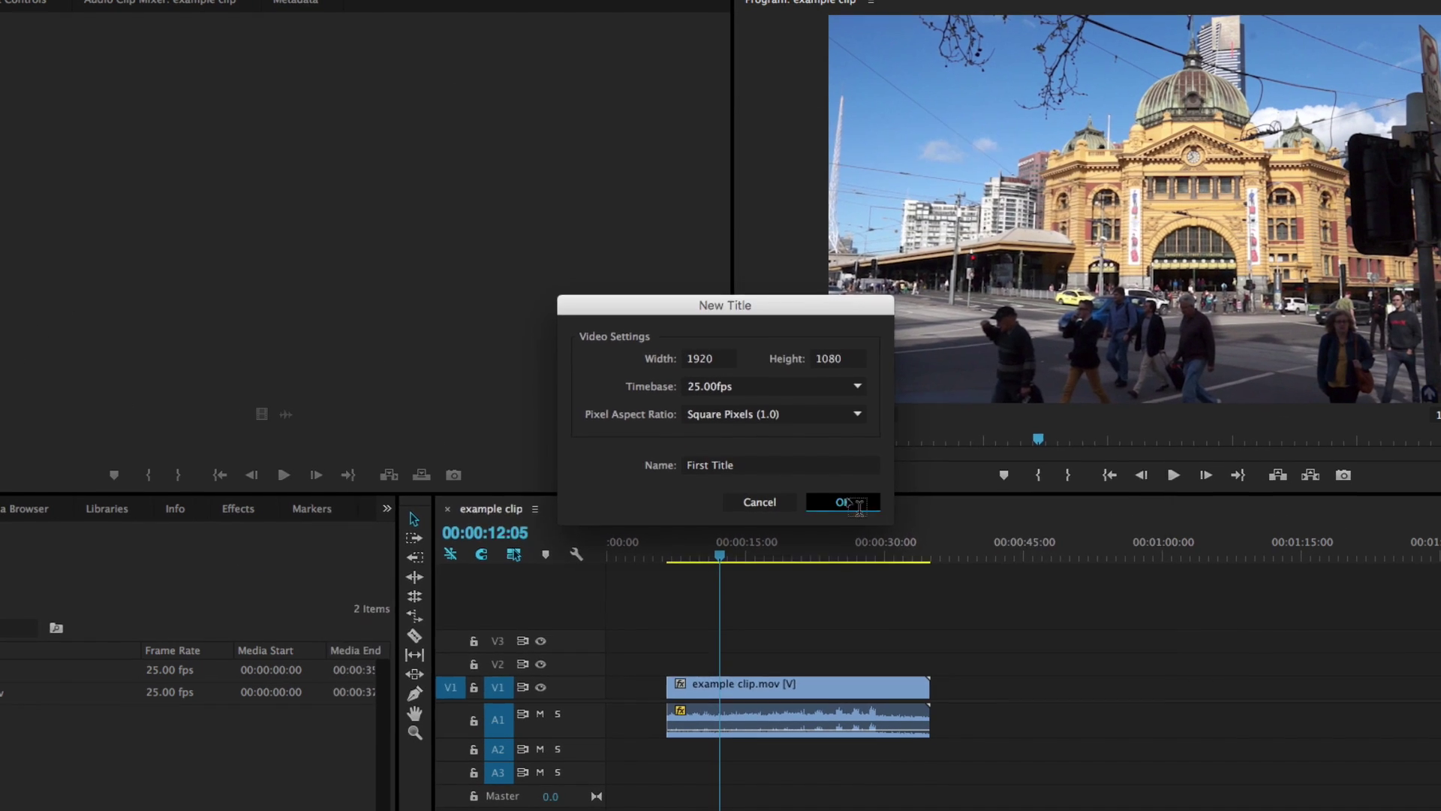
- Confirm the First Title, move the Titler window aside, and return the playhead to the start
{"action": "left_click", "coordinate": [883, 355]}
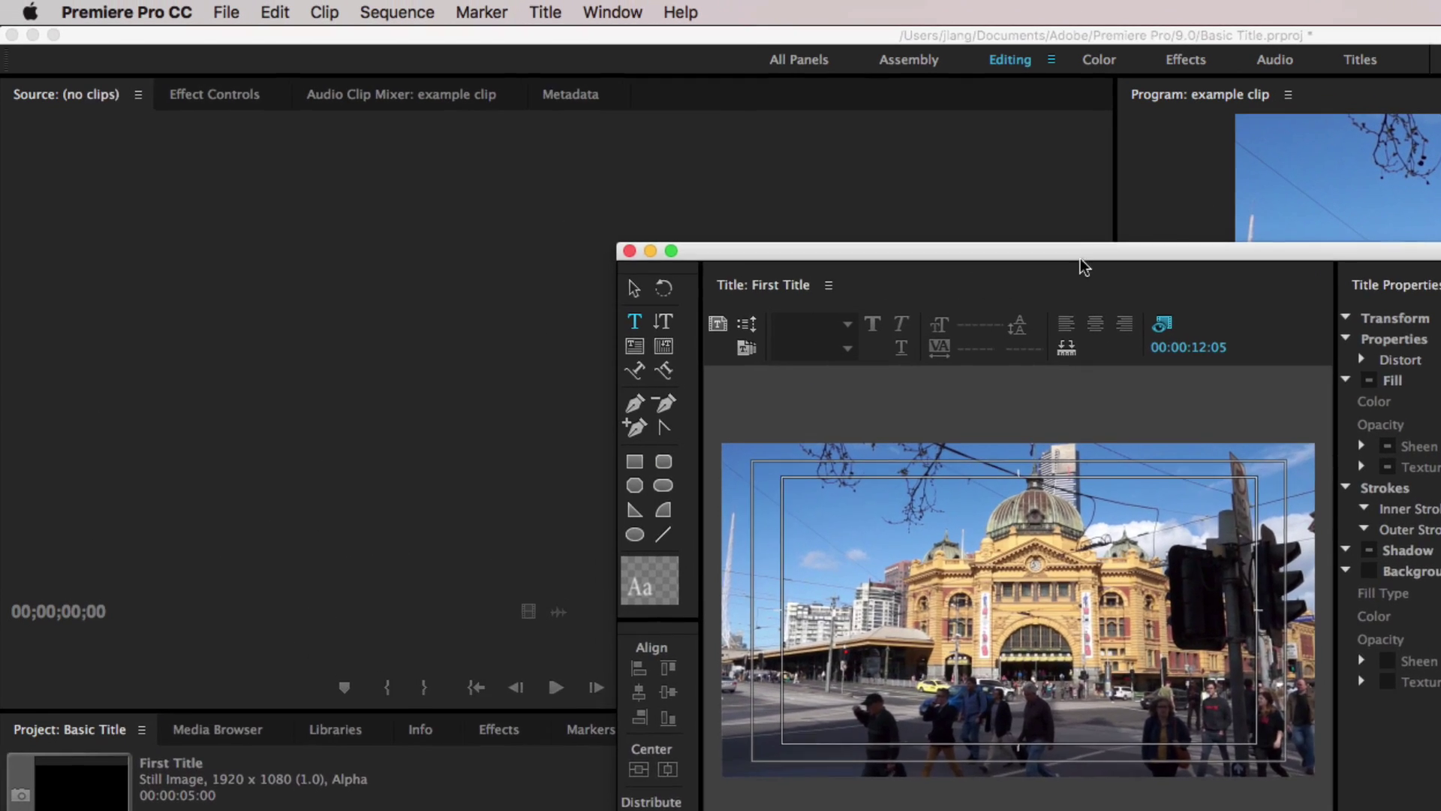
{"action": "left_click_drag", "start_coordinate": [1078, 260], "coordinate": [547, 85]}
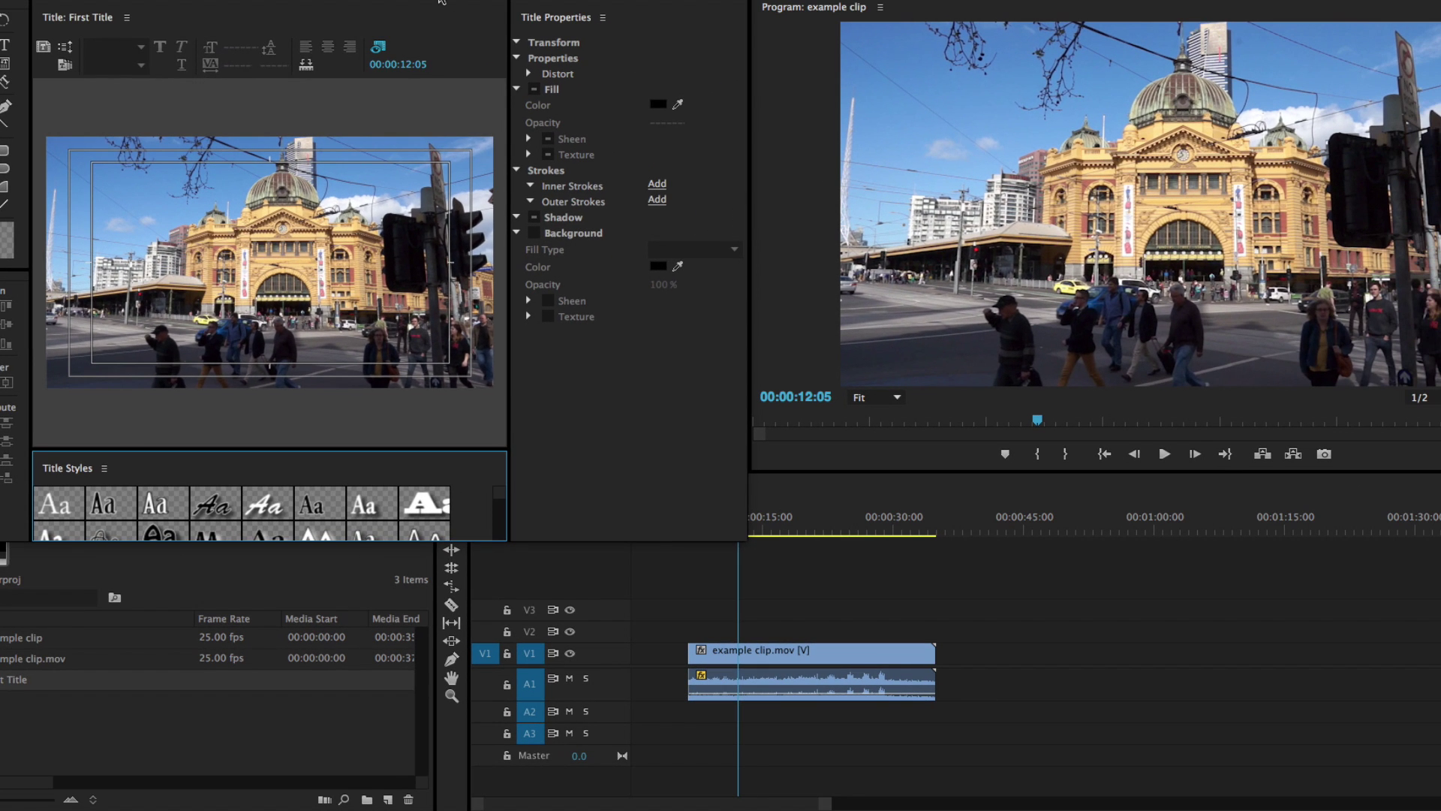
{"action": "left_click_drag", "start_coordinate": [442, 2], "coordinate": [382, 0]}
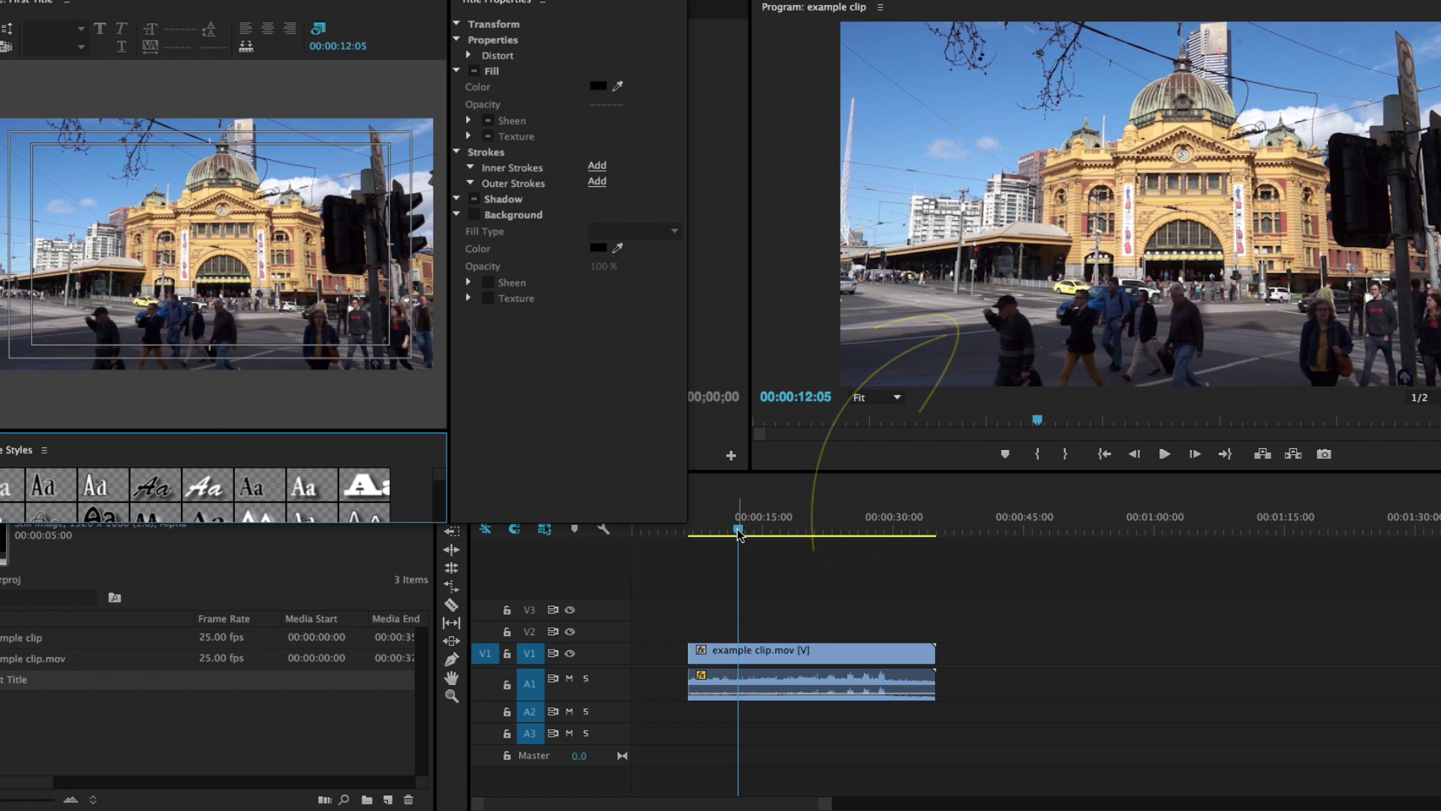
{"action": "left_click_drag", "start_coordinate": [739, 533], "coordinate": [633, 537]}
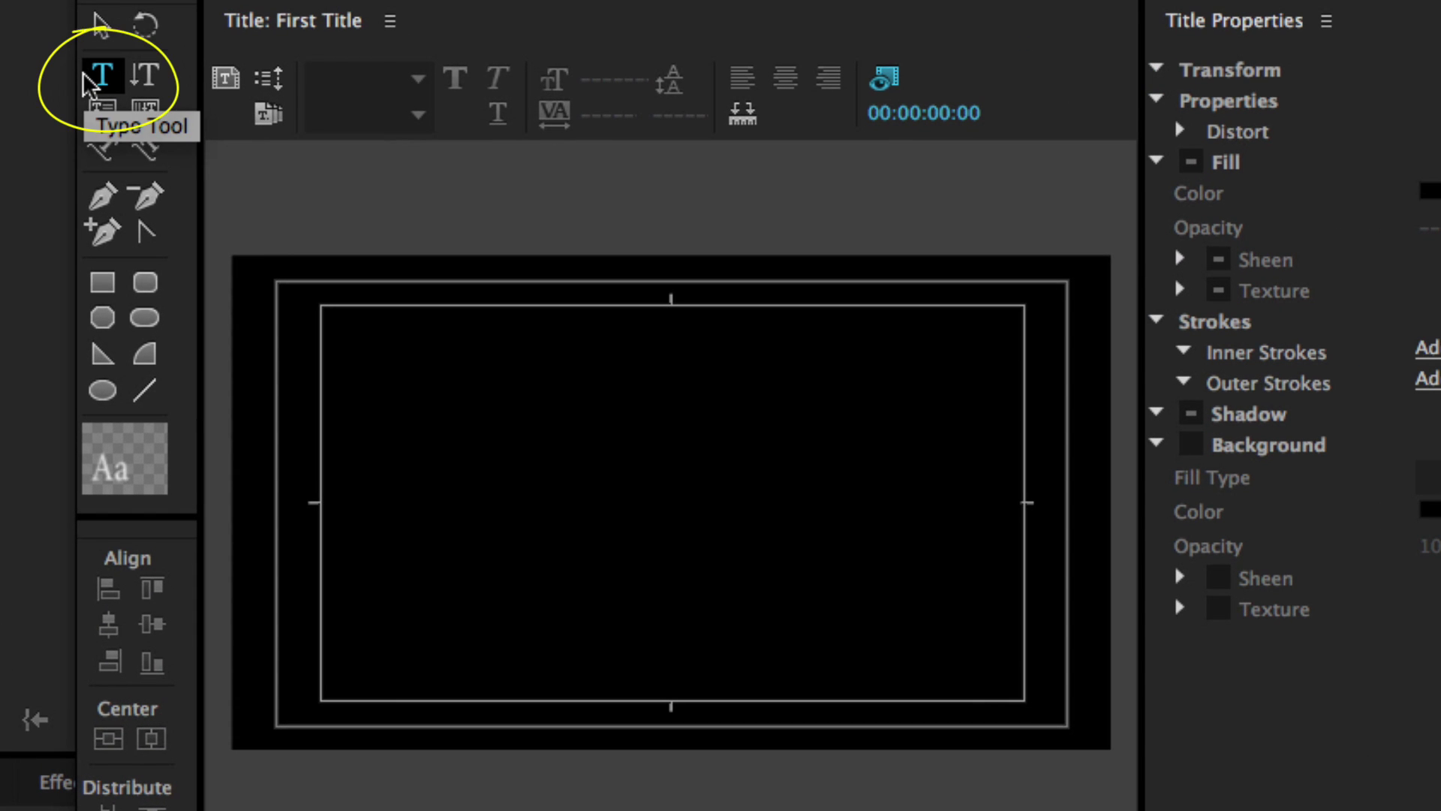
- Add 'First Title' text on the canvas in Arial Bold at size 114
{"action": "left_click", "coordinate": [89, 77]}
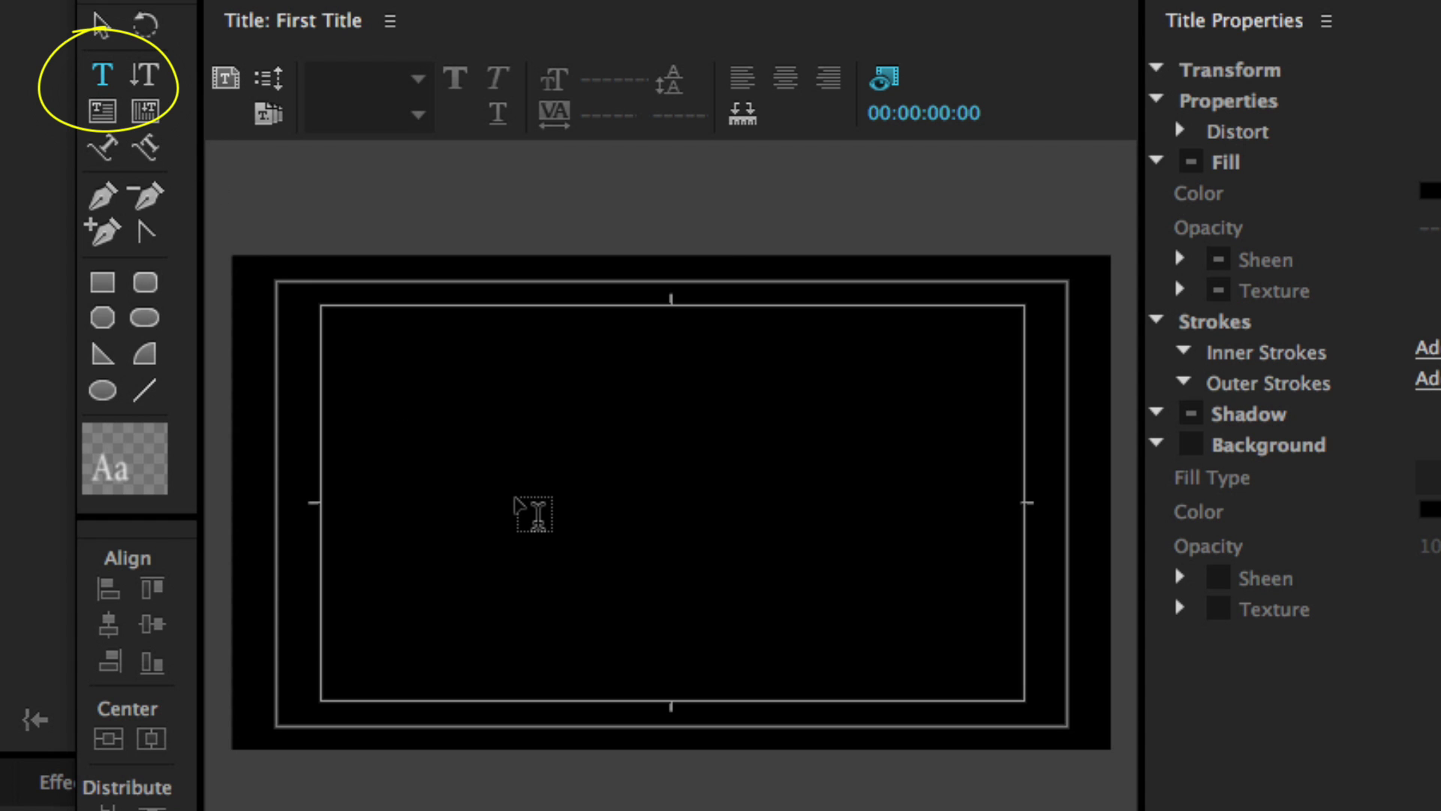
{"action": "left_click", "coordinate": [519, 501]}
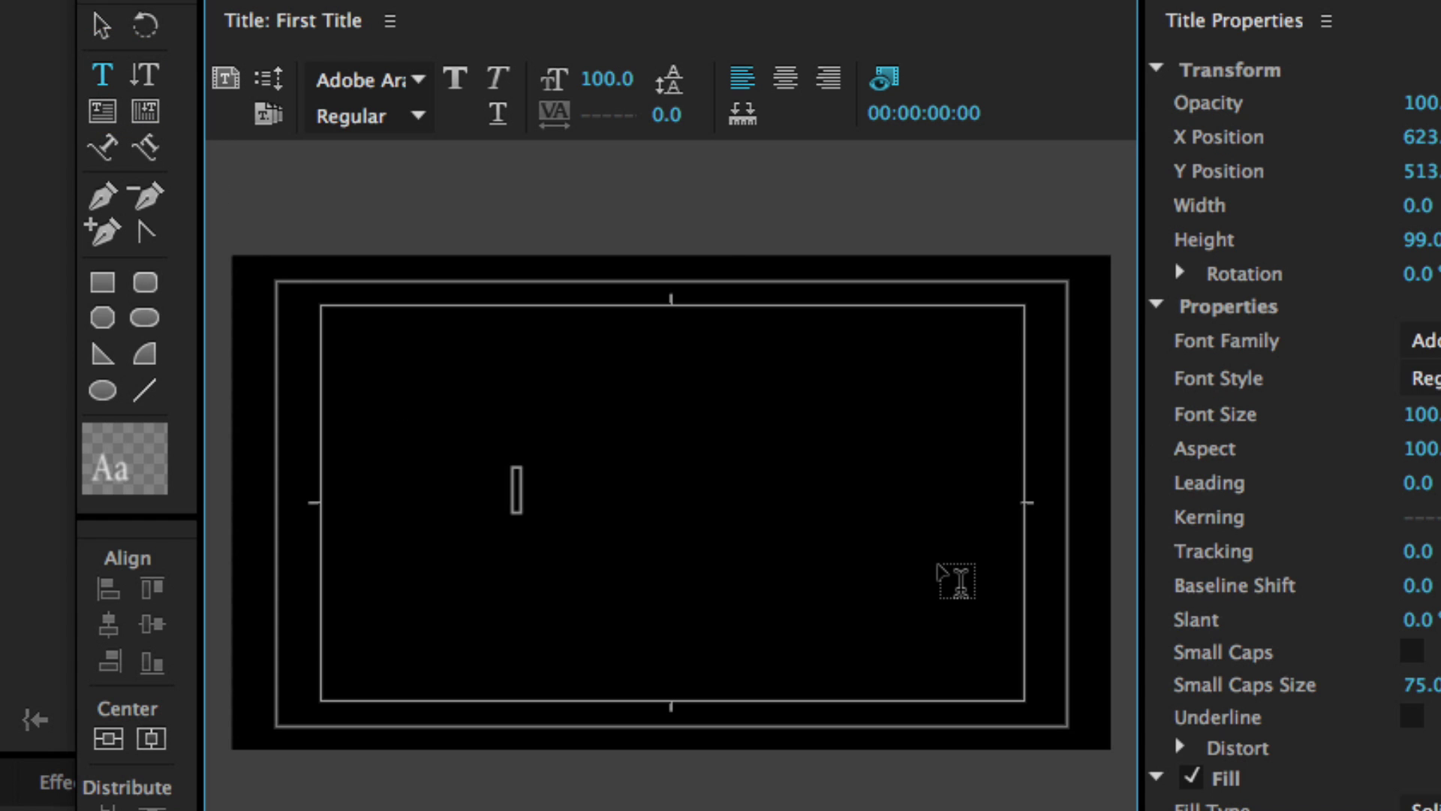
{"action": "type", "text": "First"}
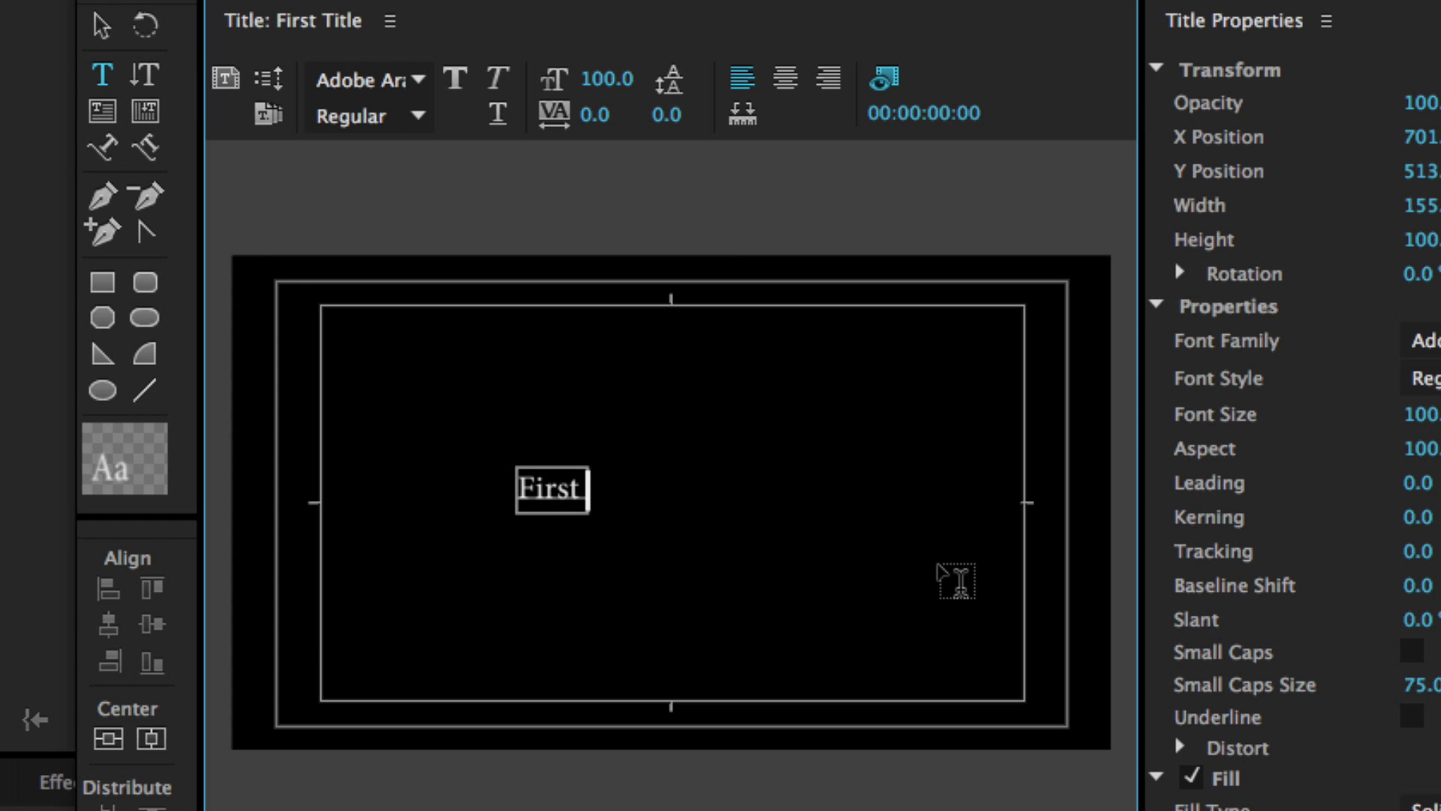
{"action": "type", "text": " Title"}
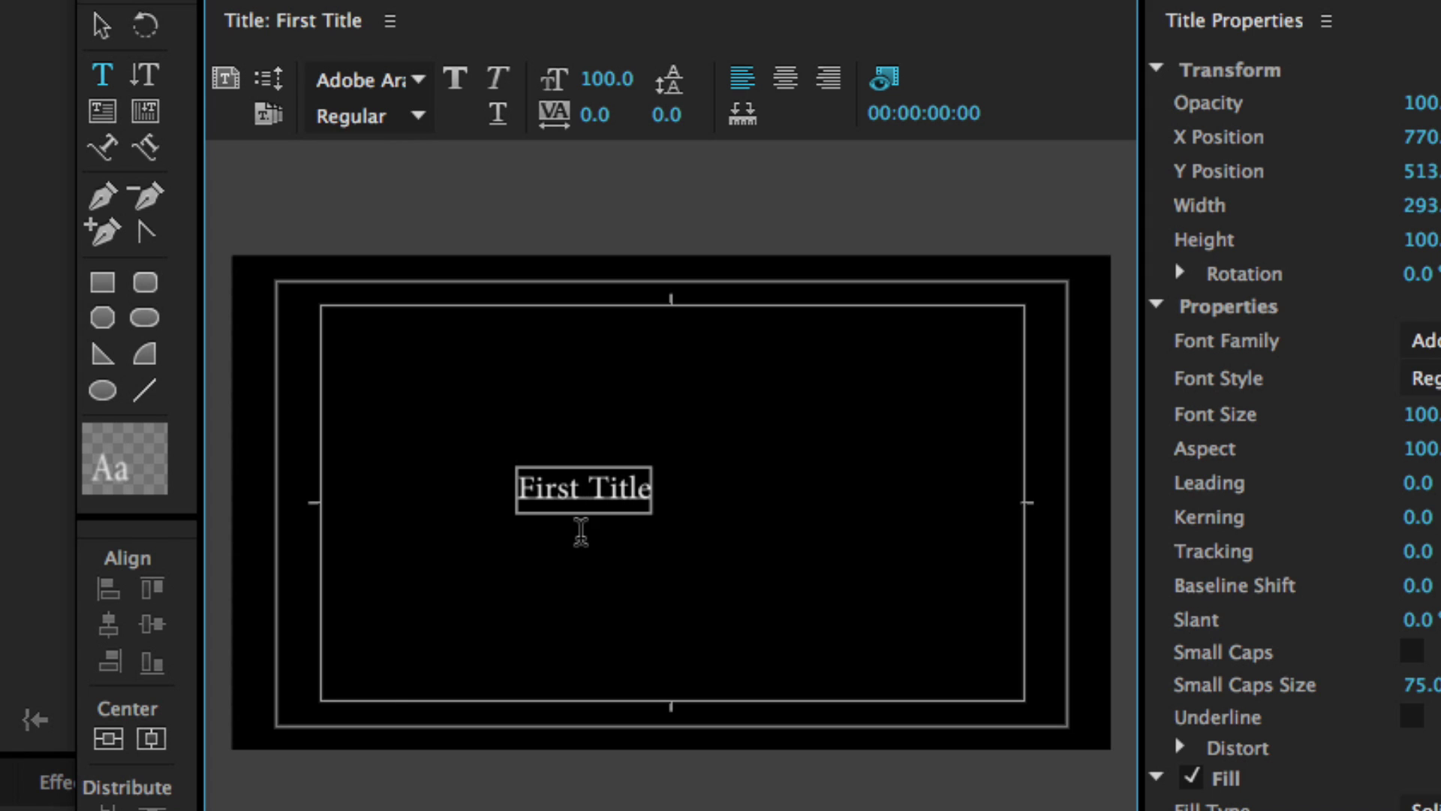
{"action": "key", "text": "ctrl+a"}
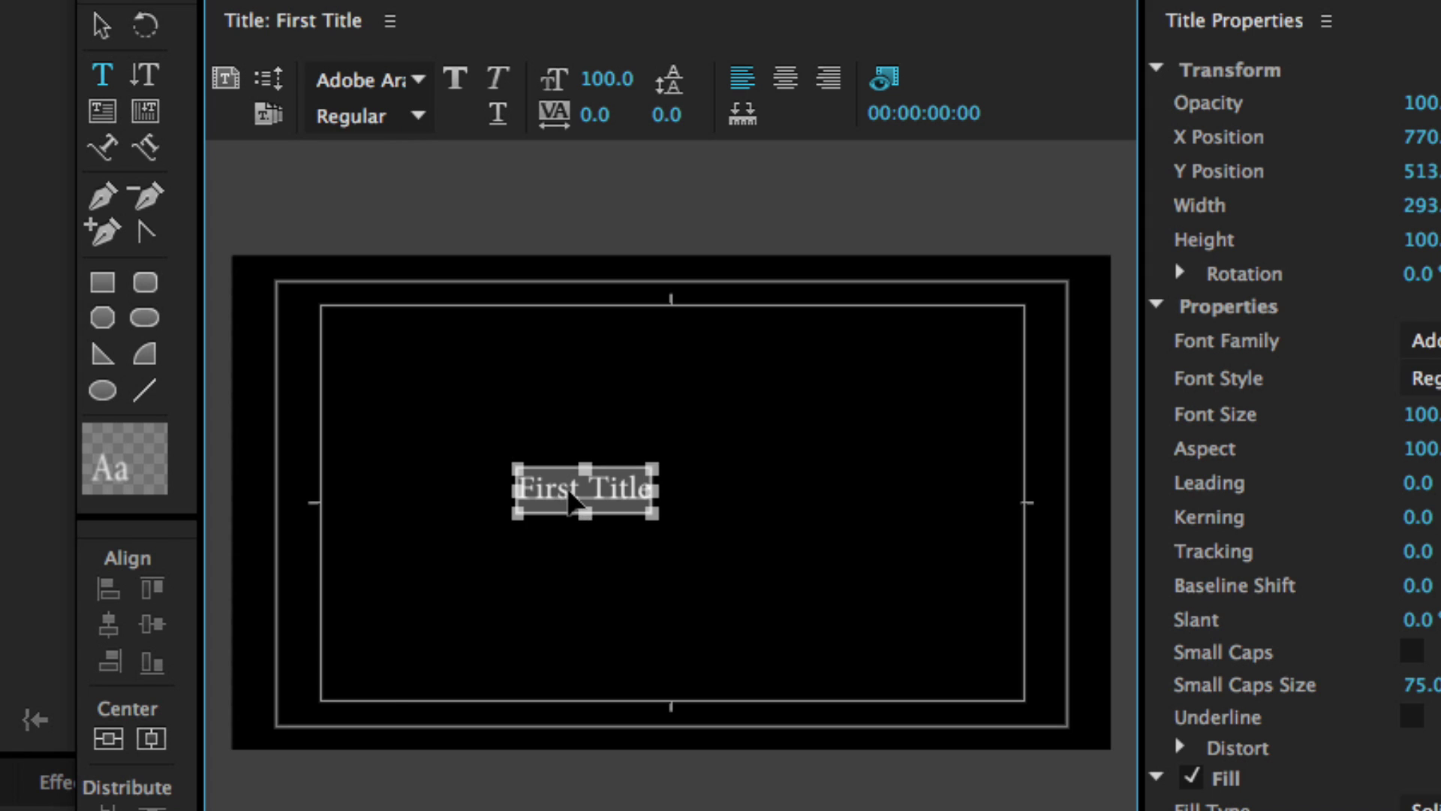
{"action": "left_click", "coordinate": [419, 82]}
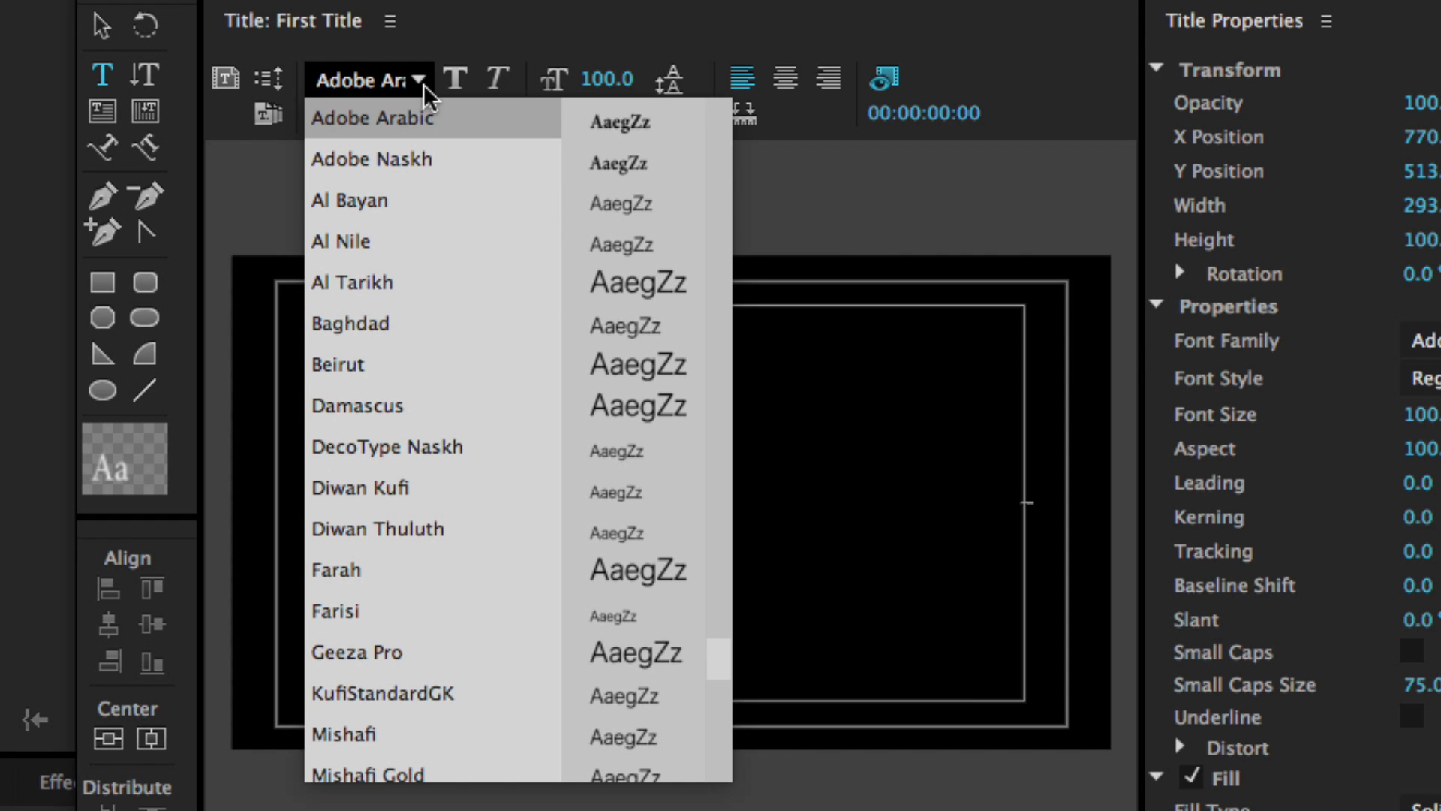
{"action": "scroll", "coordinate": [409, 300], "scroll_direction": "down", "scroll_amount": 5}
{"action": "scroll", "coordinate": [409, 304], "scroll_direction": "down", "scroll_amount": 10}
{"action": "scroll", "coordinate": [410, 302], "scroll_direction": "up", "scroll_amount": 15}
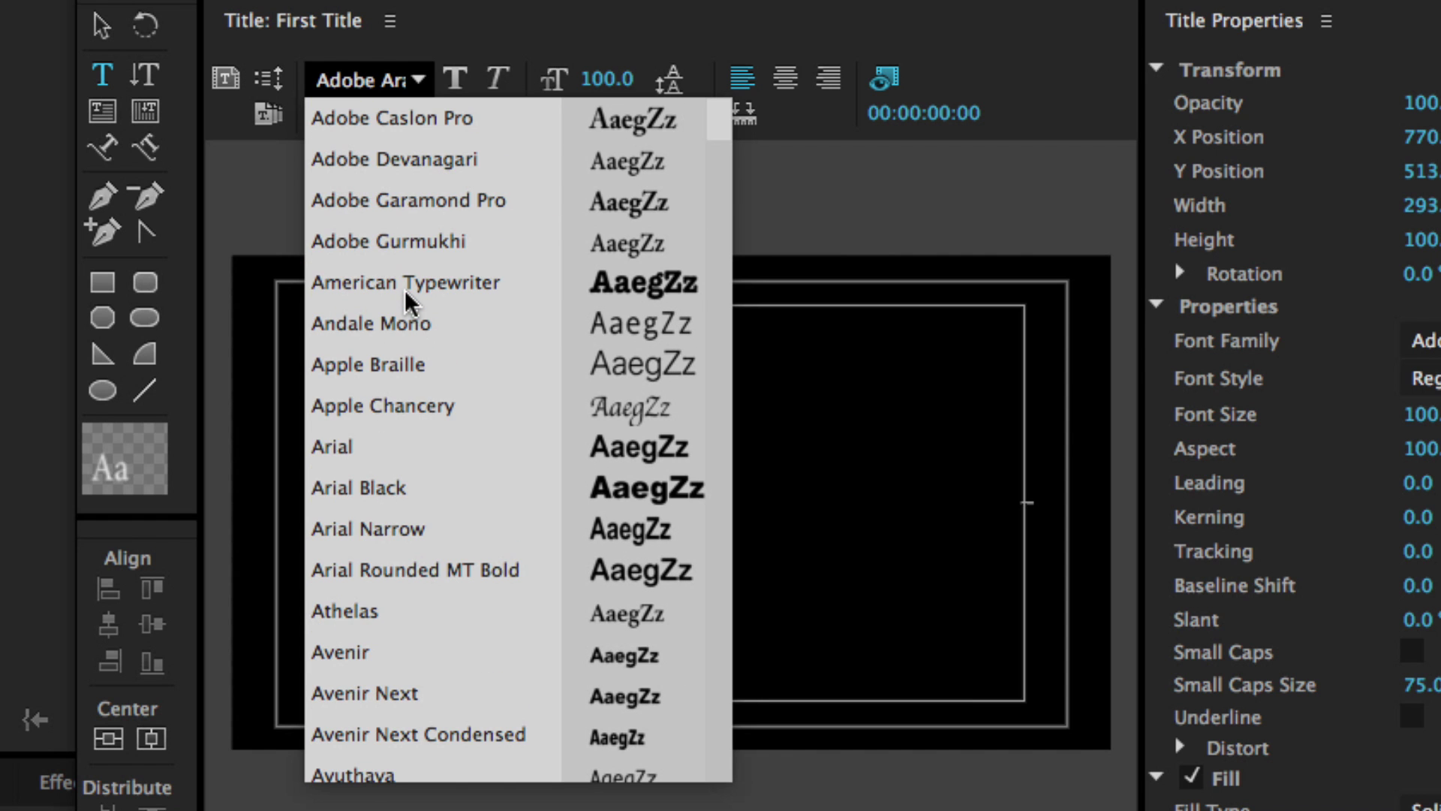
{"action": "left_click", "coordinate": [406, 447]}
{"action": "left_click", "coordinate": [418, 115]}
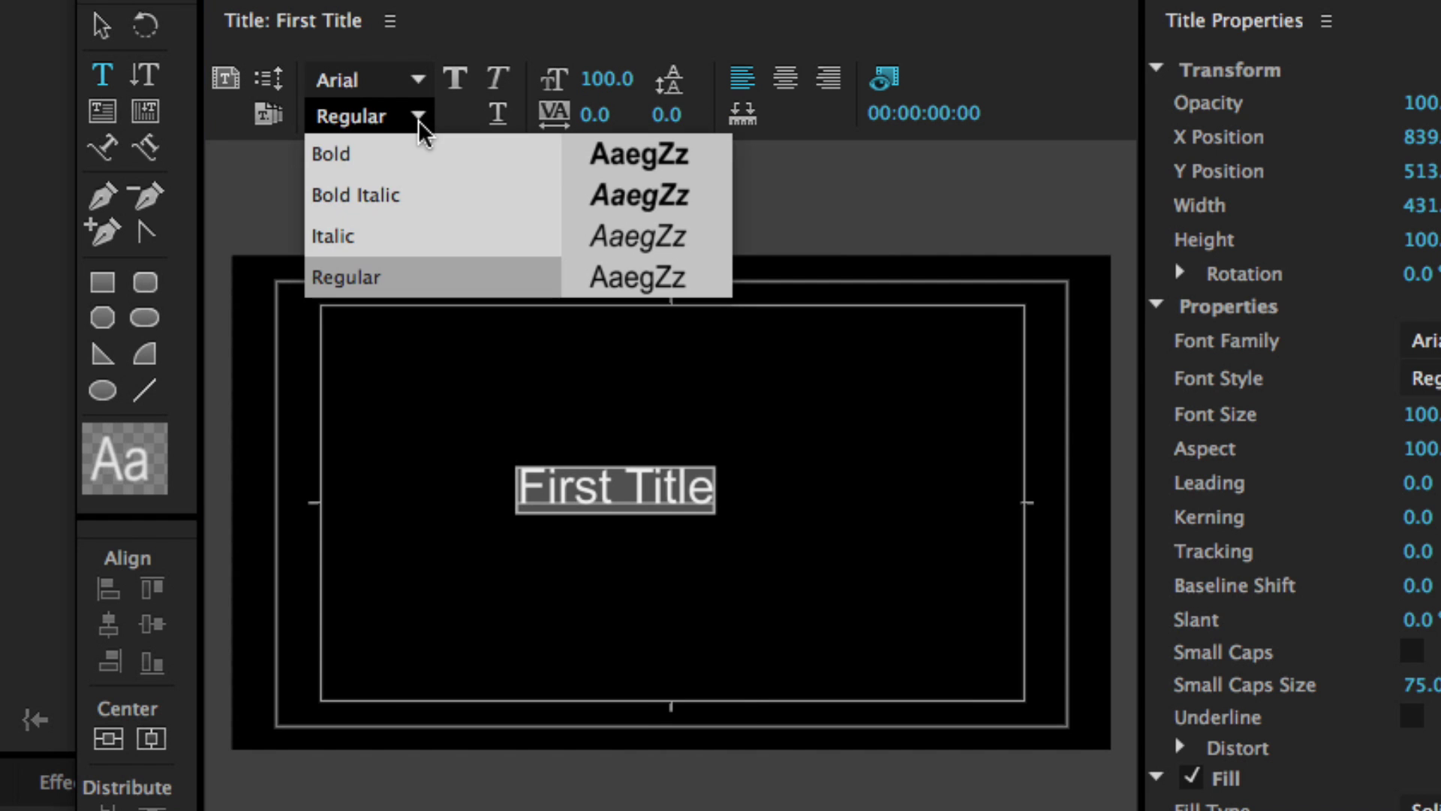
{"action": "left_click", "coordinate": [388, 154]}
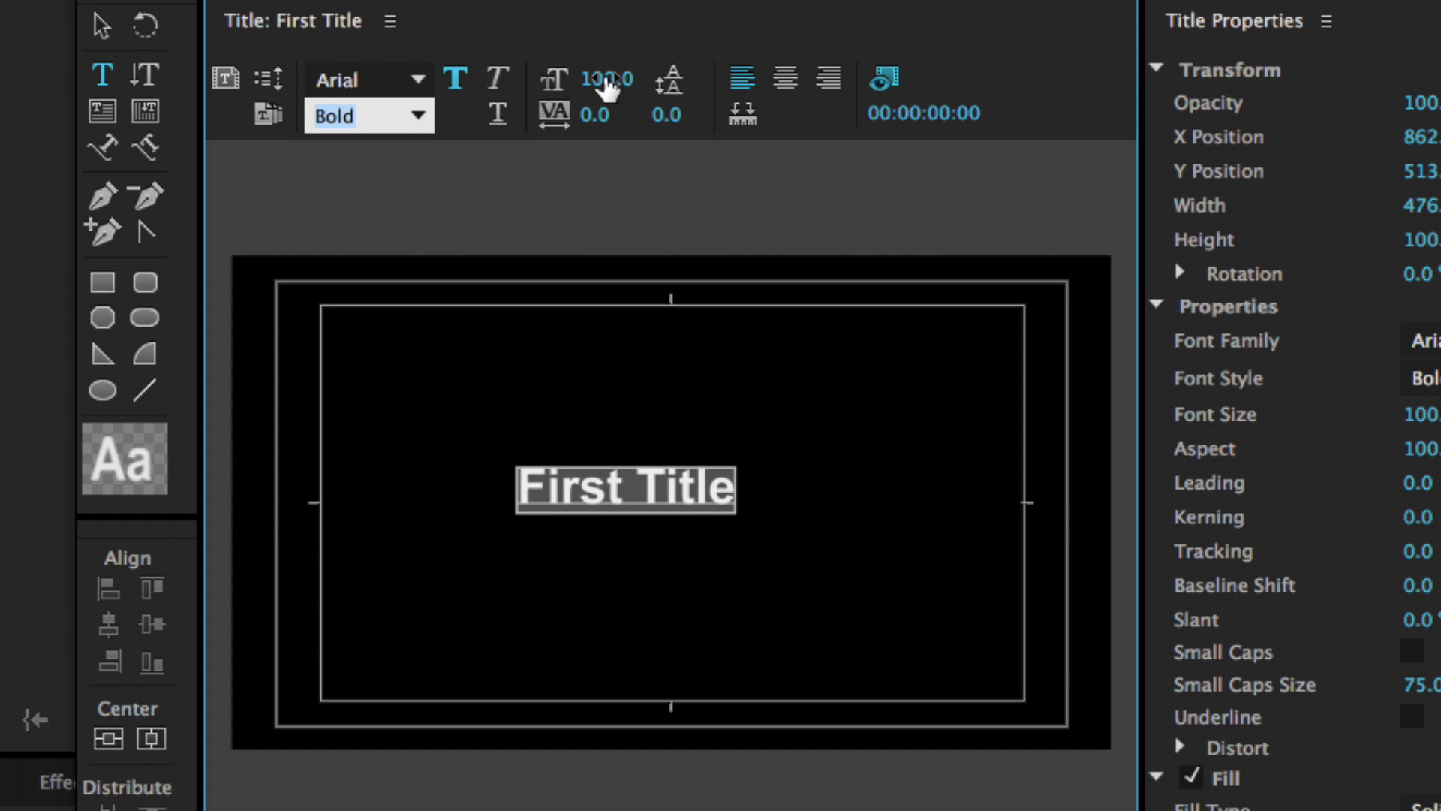
{"action": "mouse_move", "coordinate": [608, 80]}
{"action": "left_mouse_down"}
{"action": "mouse_move", "coordinate": [631, 79]}
{"action": "mouse_move", "coordinate": [611, 79]}
{"action": "left_mouse_up"}
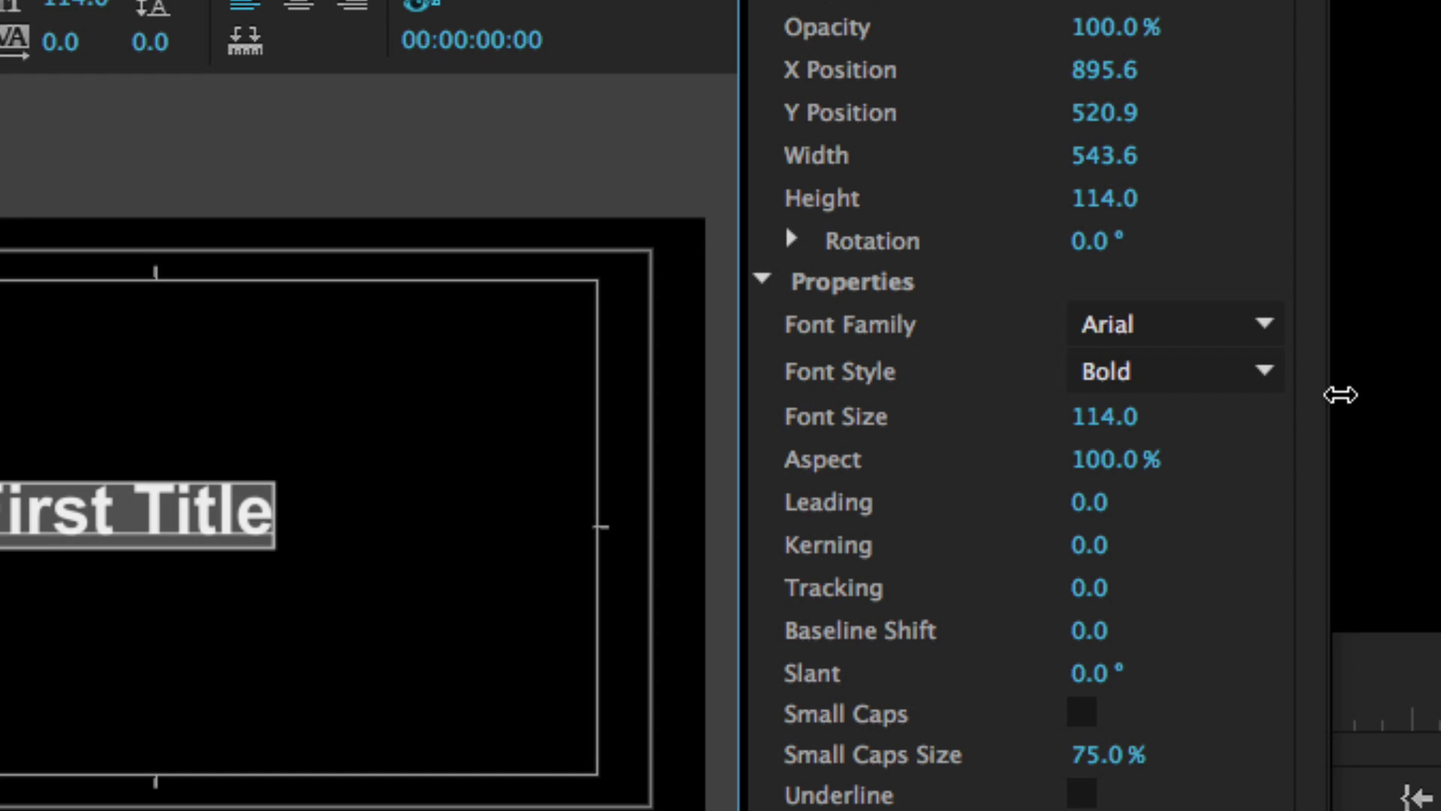
{"action": "scroll", "coordinate": [1322, 428], "scroll_direction": "down", "scroll_amount": 2}
{"action": "scroll", "coordinate": [1327, 530], "scroll_direction": "down", "scroll_amount": 3}
{"action": "scroll", "coordinate": [1326, 587], "scroll_direction": "down", "scroll_amount": 4}
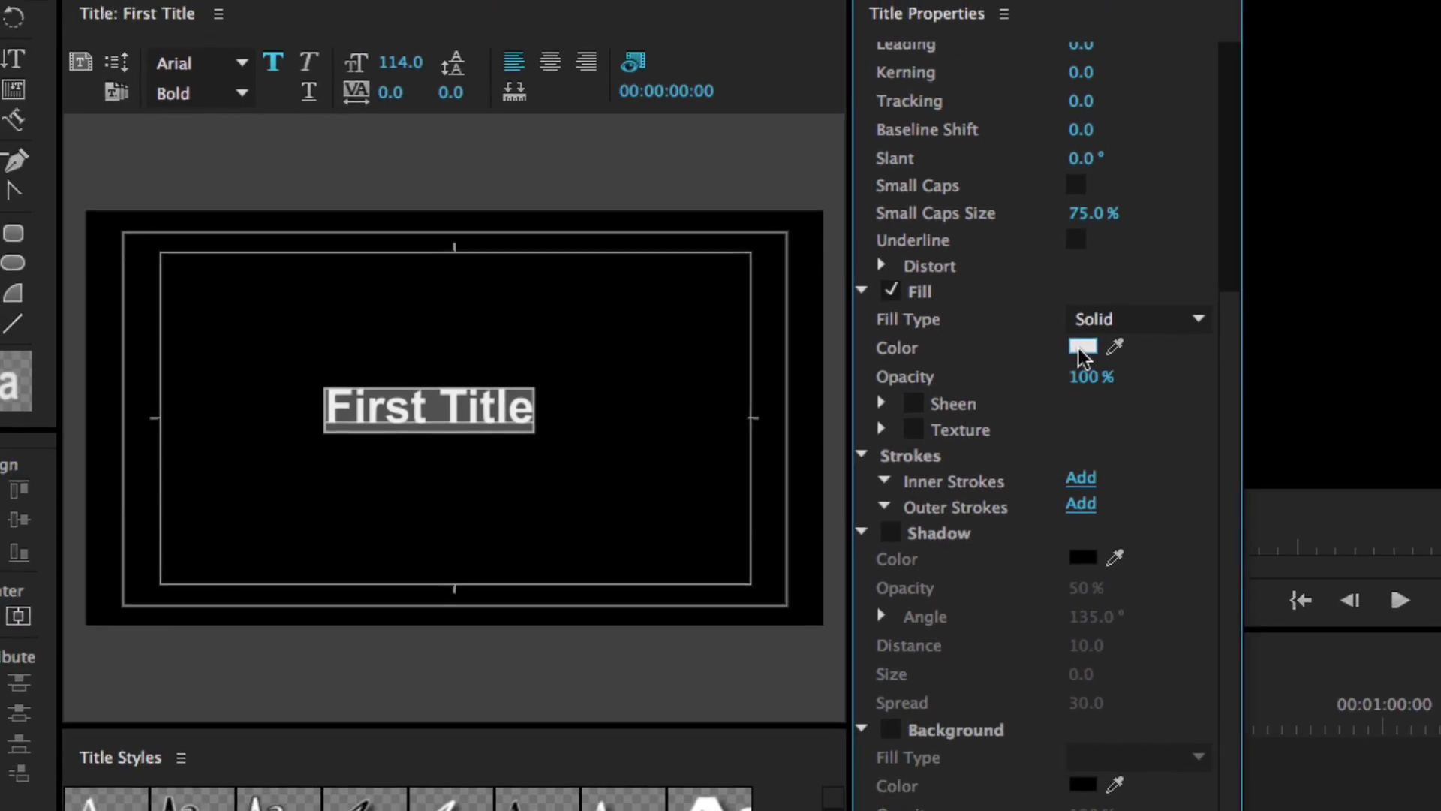
- Set the First Title text fill colour to red (CF1A1A)
{"action": "left_click", "coordinate": [1079, 349]}
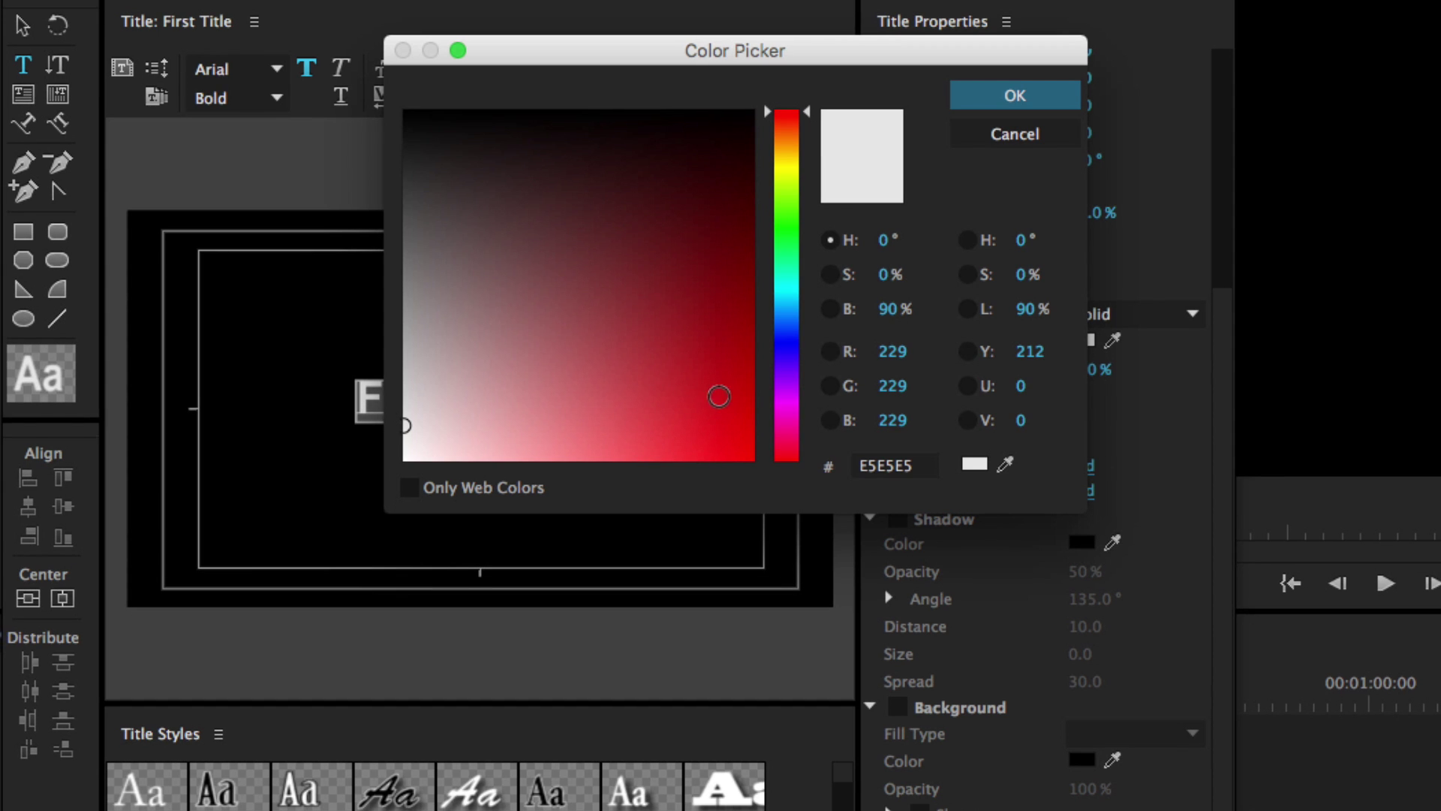
{"action": "left_click", "coordinate": [711, 394]}
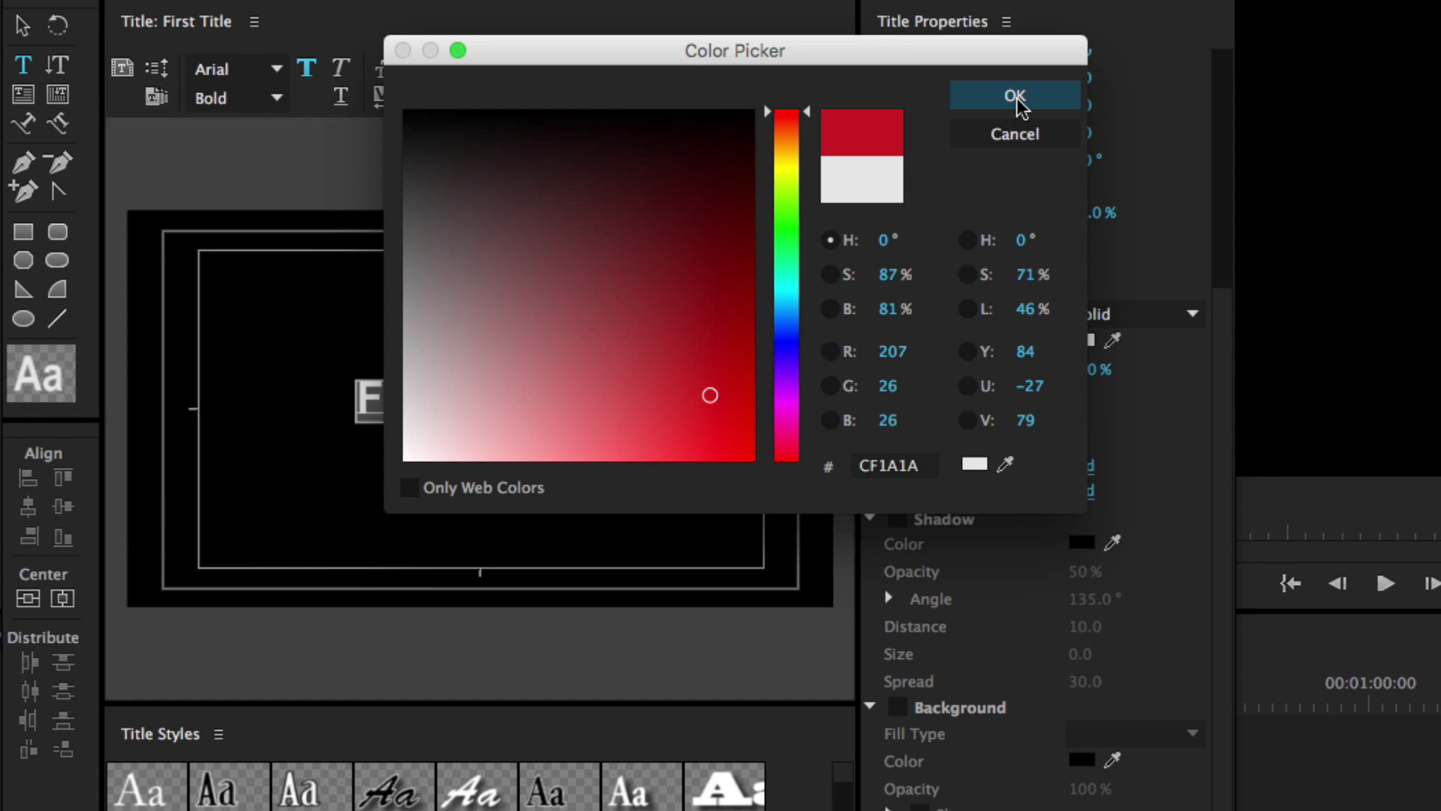
{"action": "left_click", "coordinate": [1016, 98]}
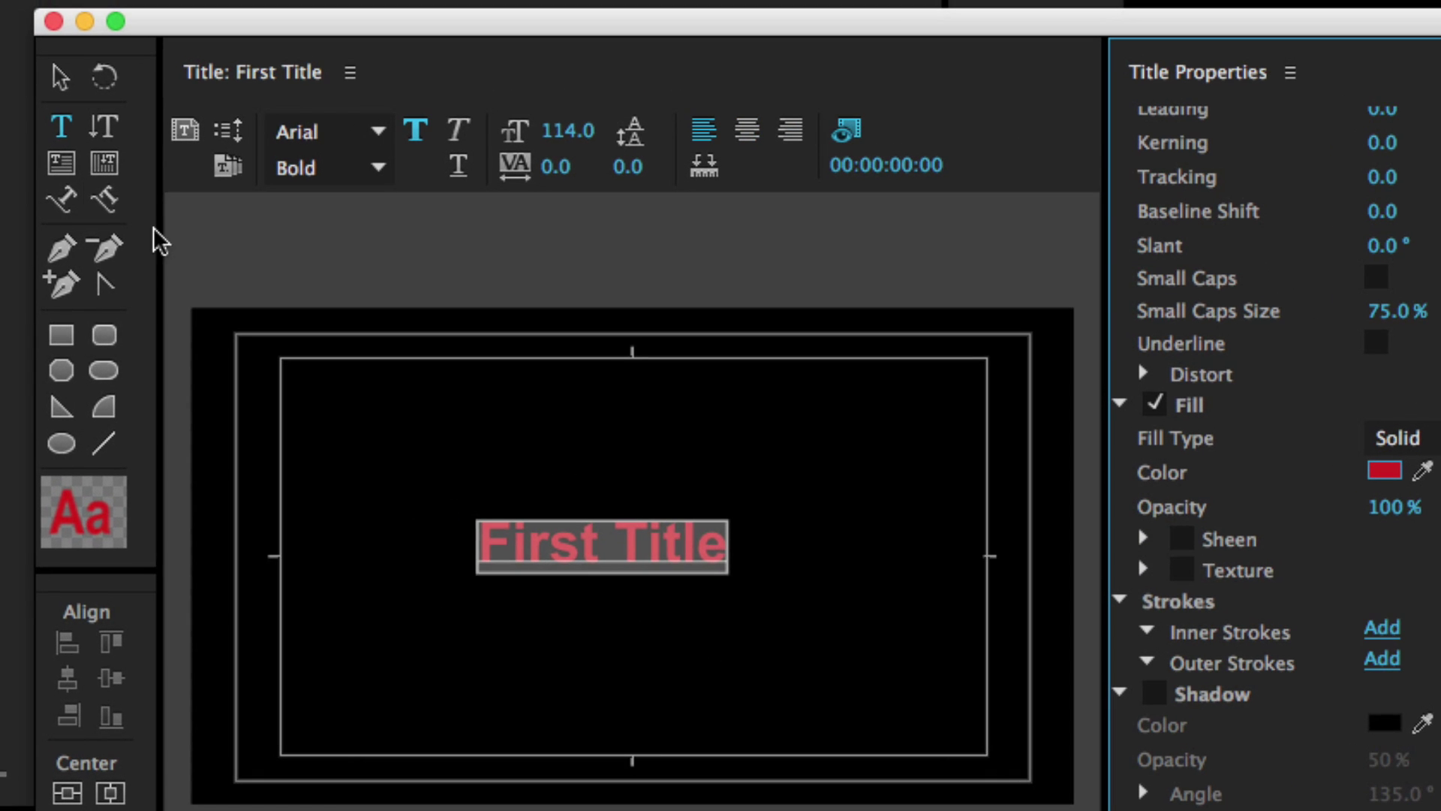
- Shift the First Title text slightly lower and close the title editor
{"action": "left_click", "coordinate": [60, 81]}
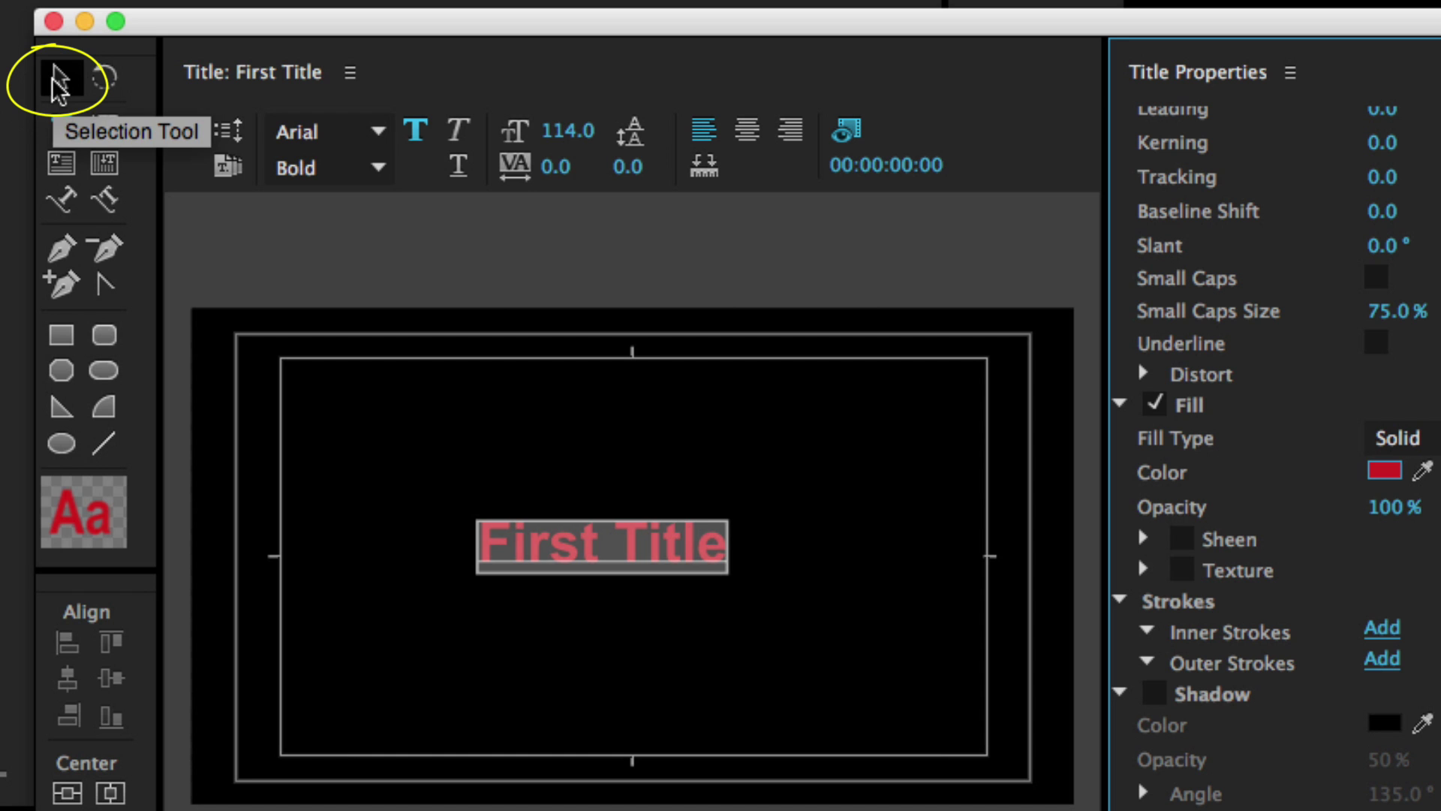
{"action": "left_click", "coordinate": [60, 81]}
{"action": "mouse_move", "coordinate": [618, 574]}
{"action": "left_mouse_down"}
{"action": "mouse_move", "coordinate": [634, 697]}
{"action": "mouse_move", "coordinate": [637, 578]}
{"action": "left_mouse_up"}
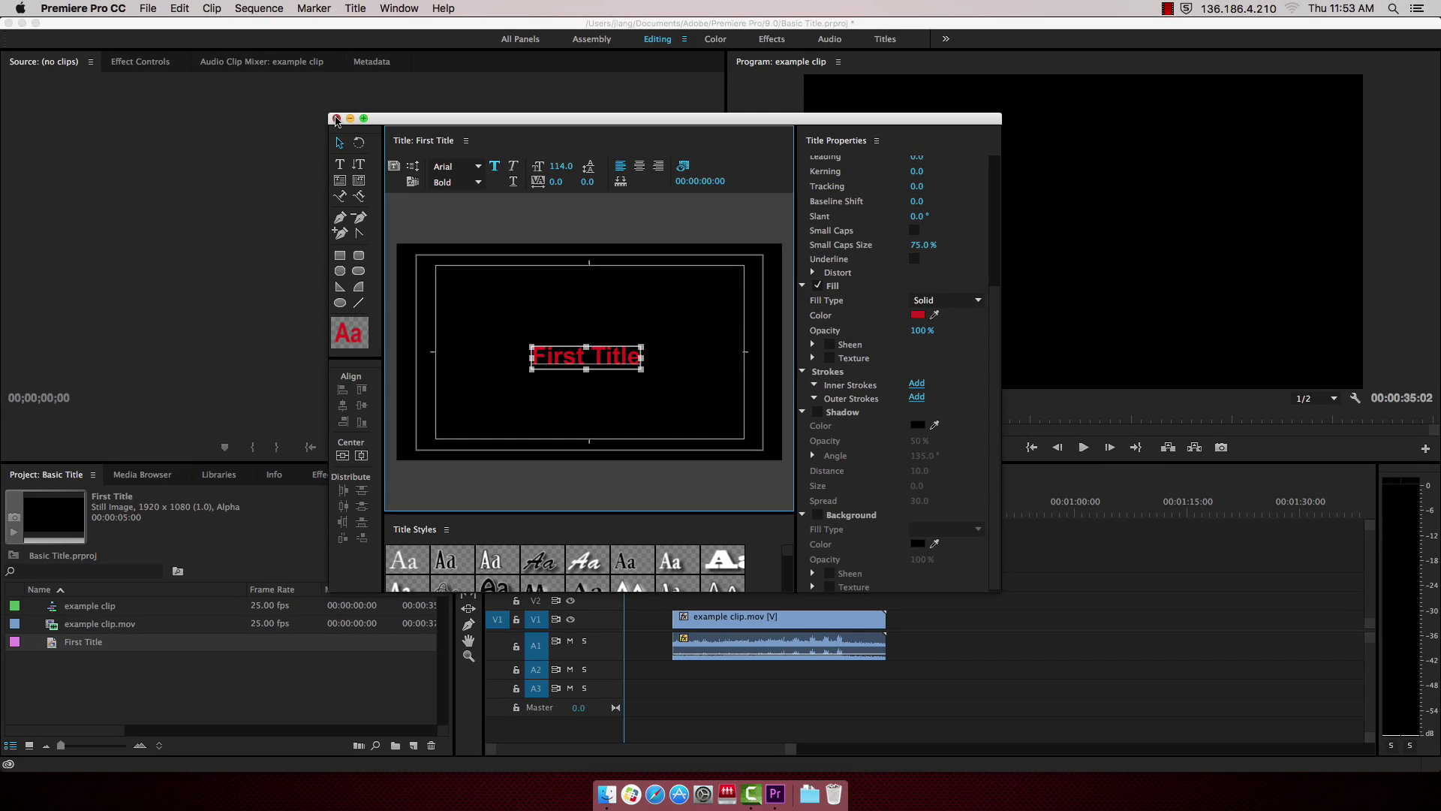
{"action": "left_click", "coordinate": [336, 119]}
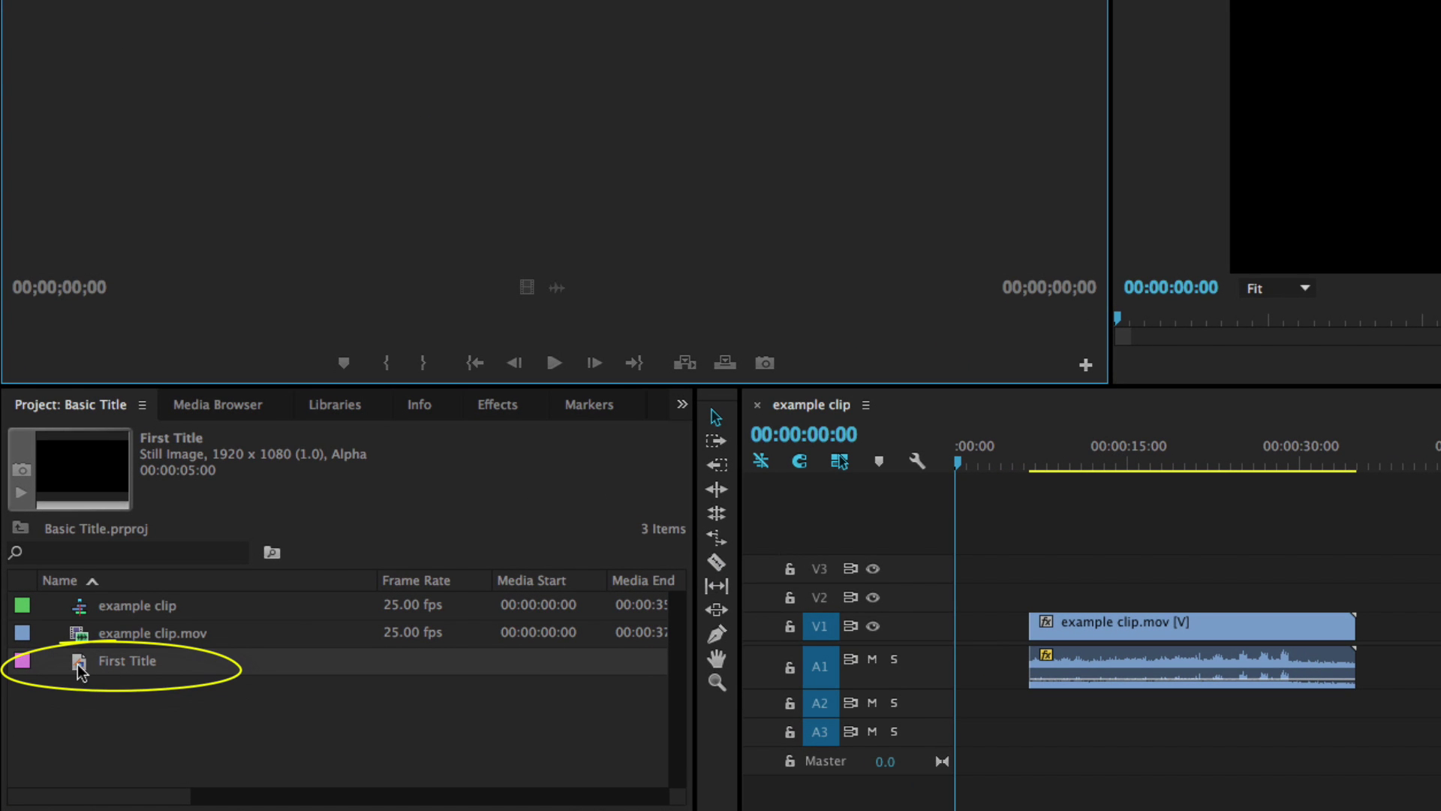
- Place First Title at the start of V1, trim it to meet the footage, and preview playback
{"action": "left_click_drag", "start_coordinate": [79, 664], "coordinate": [957, 650]}
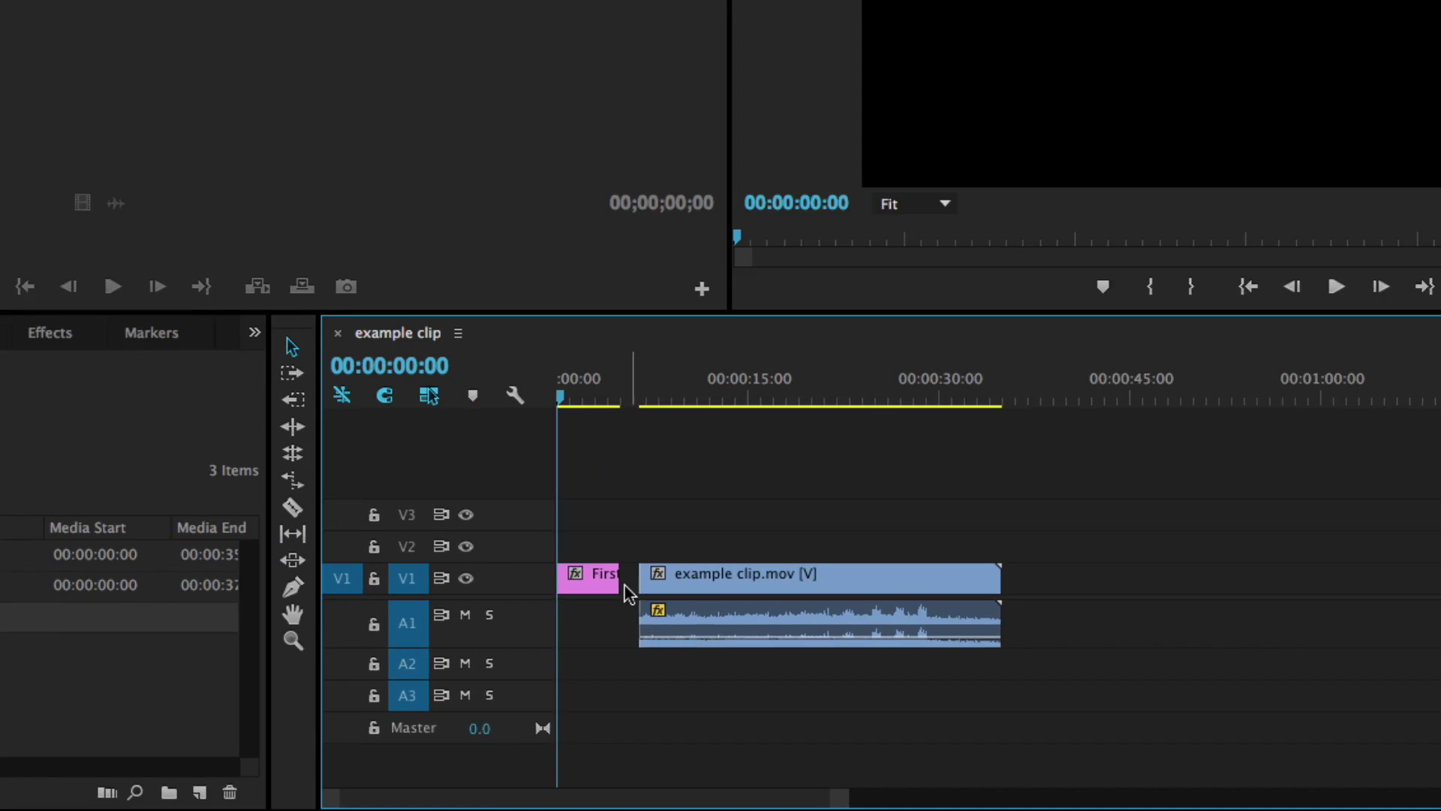
{"action": "mouse_move", "coordinate": [569, 542]}
{"action": "left_mouse_down"}
{"action": "mouse_move", "coordinate": [526, 549]}
{"action": "mouse_move", "coordinate": [595, 543]}
{"action": "left_mouse_up"}
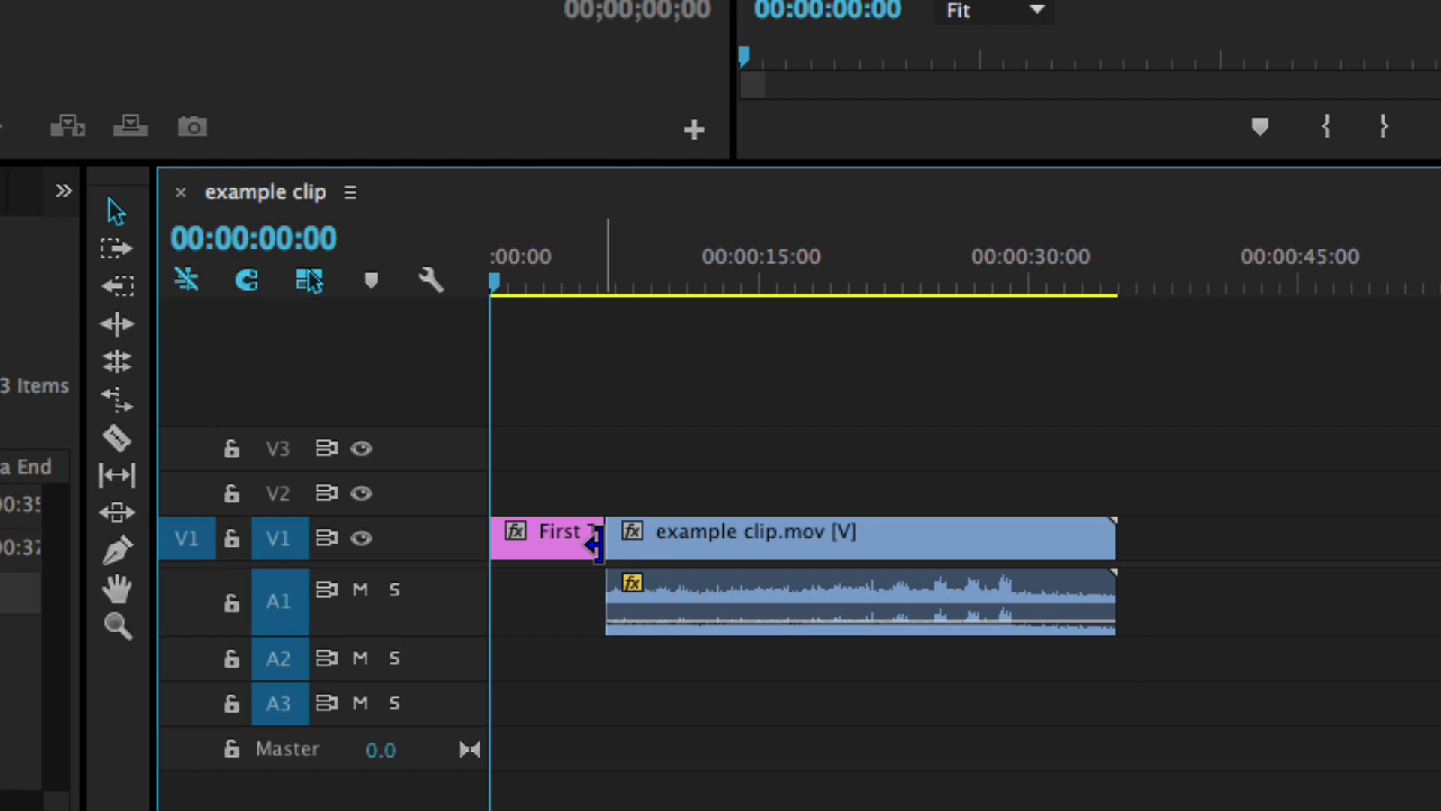
{"action": "left_click", "coordinate": [660, 504]}
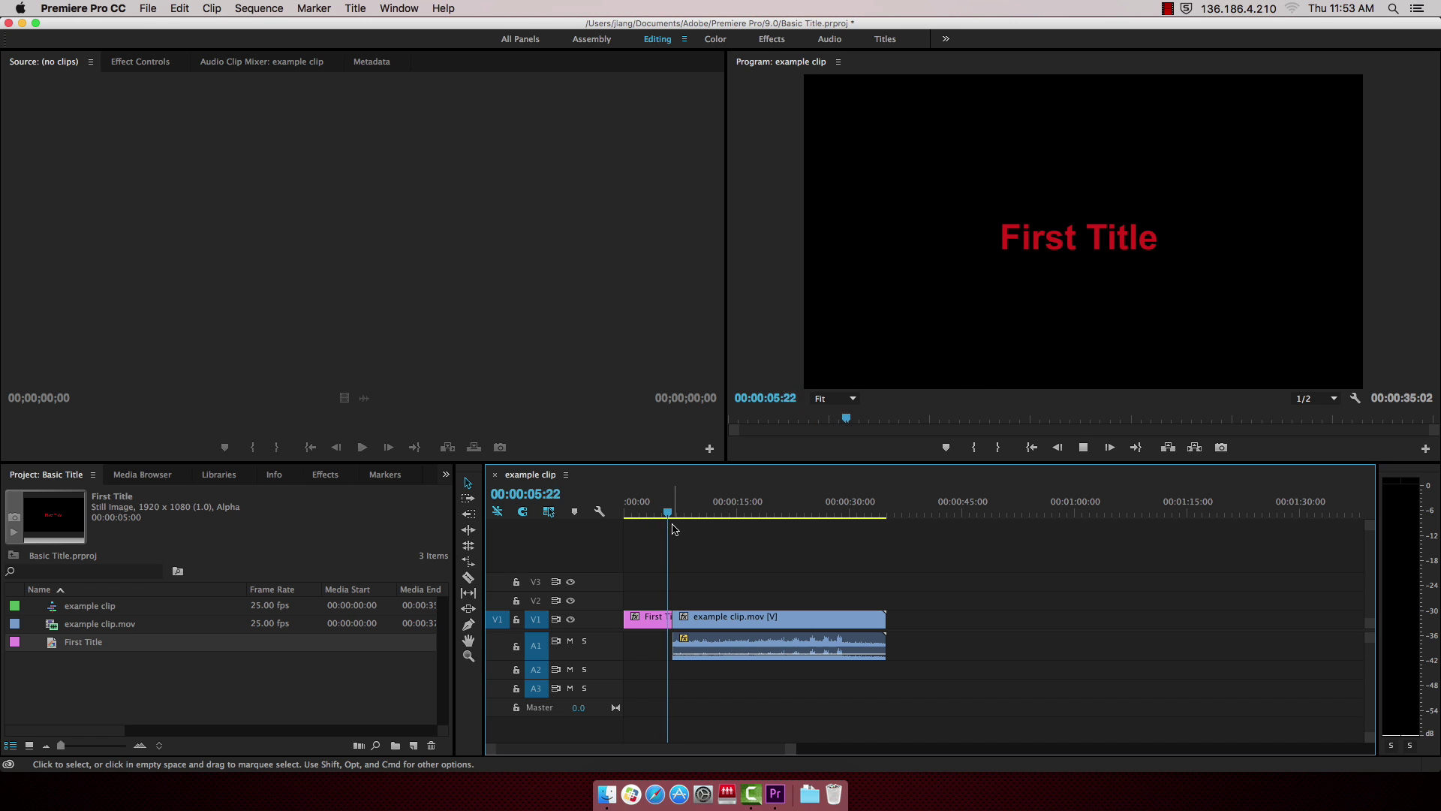
{"action": "key", "text": "space"}
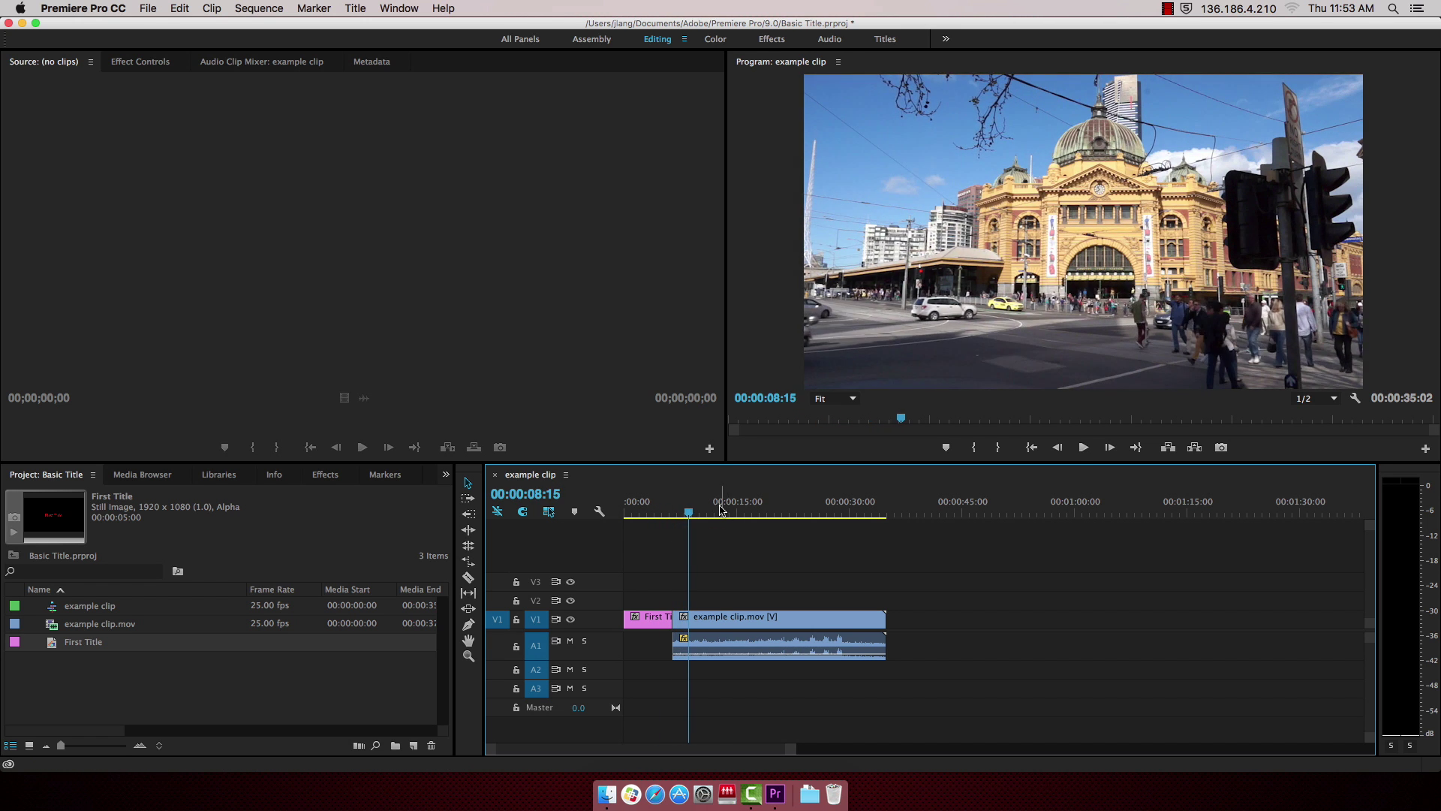
{"action": "left_click", "coordinate": [720, 509]}
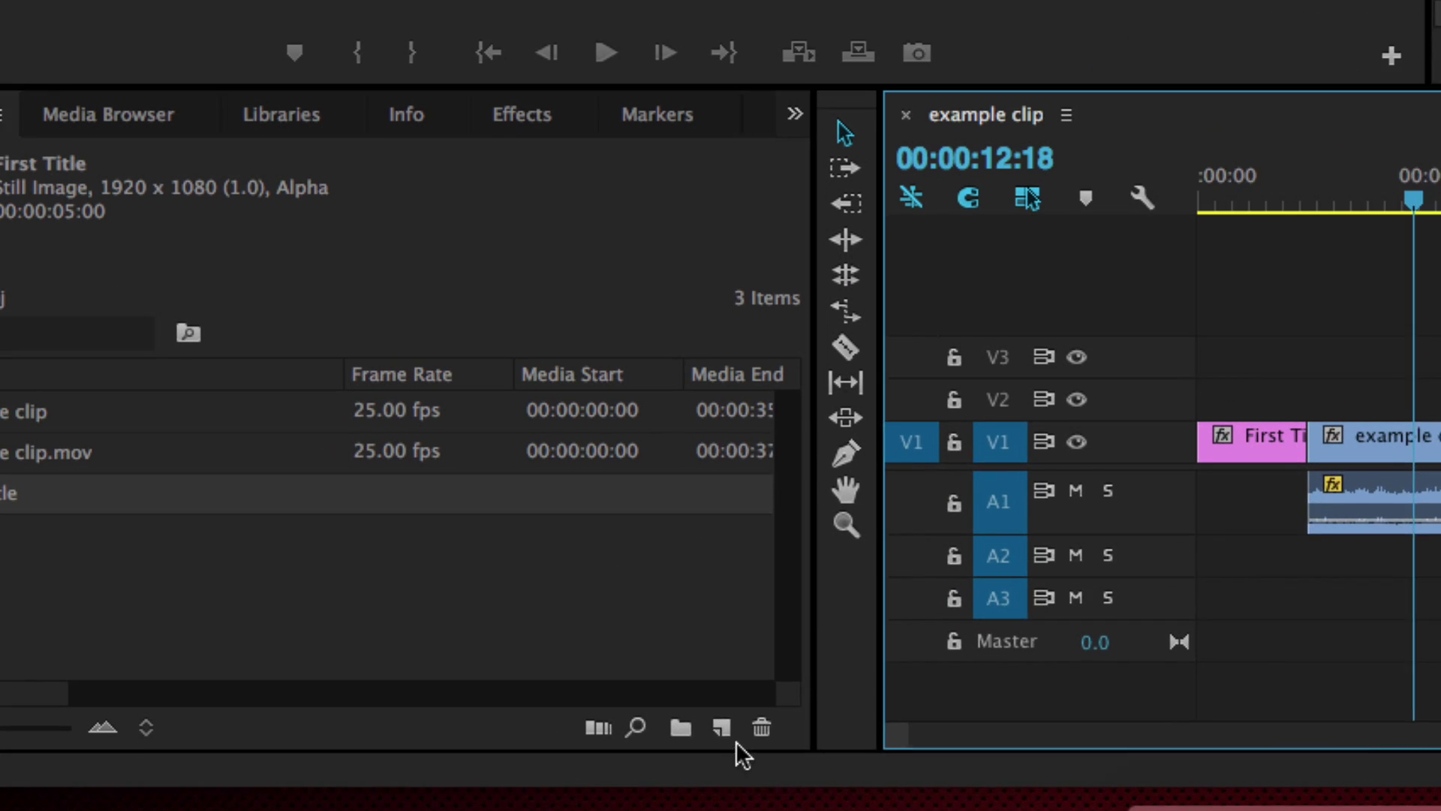
- Start a new Title item for the Second Title from the New Item menu
{"action": "left_click", "coordinate": [413, 746]}
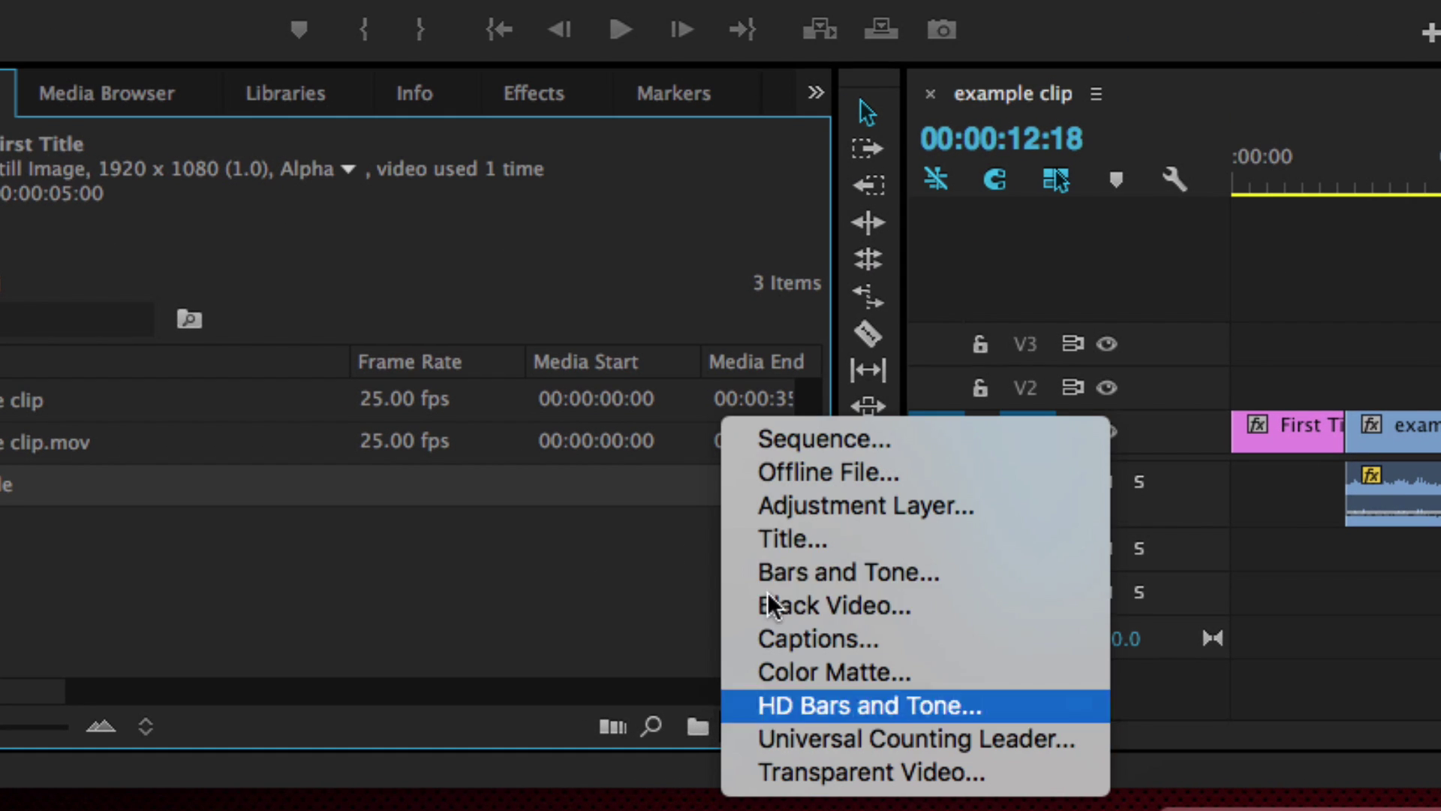
{"action": "left_click", "coordinate": [805, 540]}
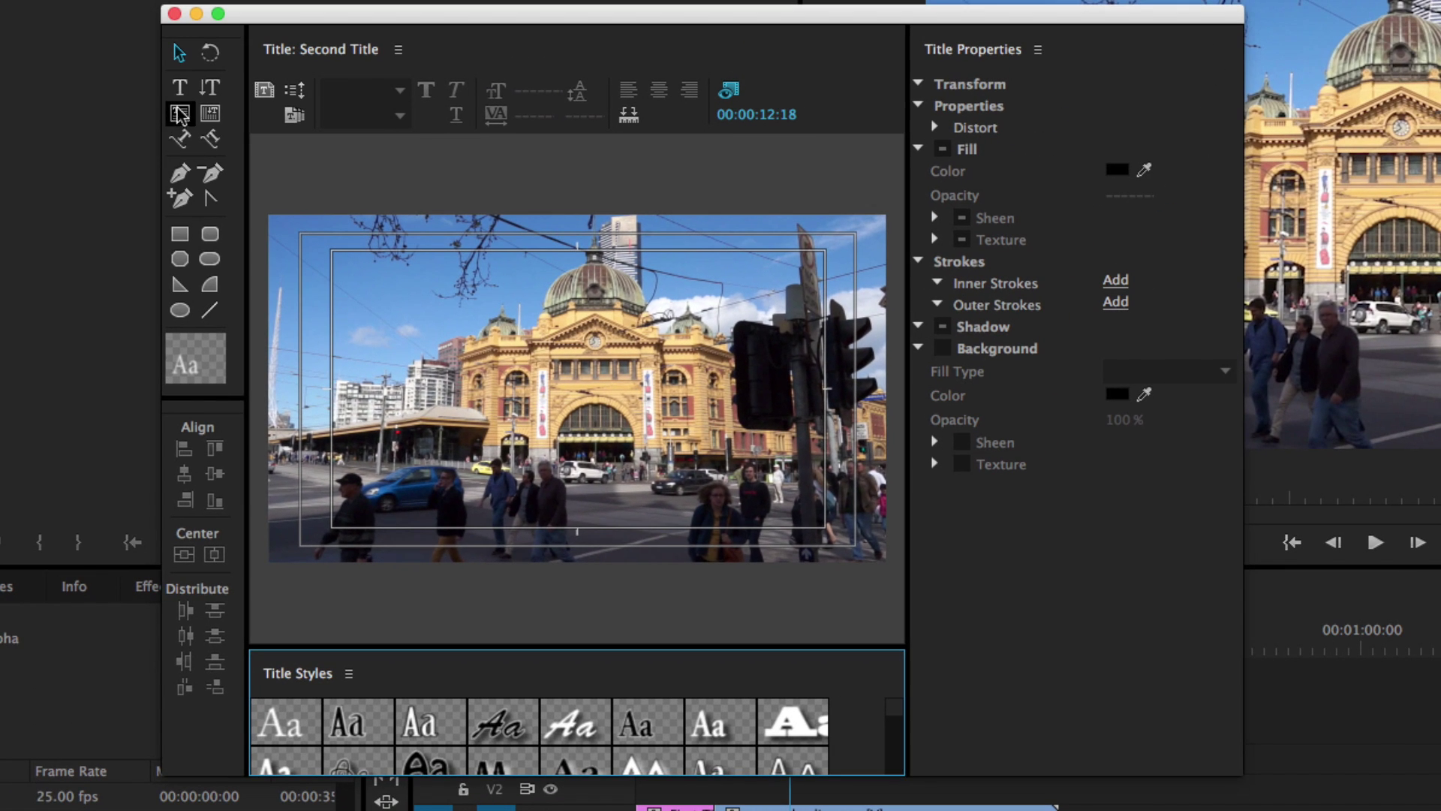
- Add 'Second Title' text low on the canvas and enlarge it to size 125
{"action": "left_click", "coordinate": [177, 94]}
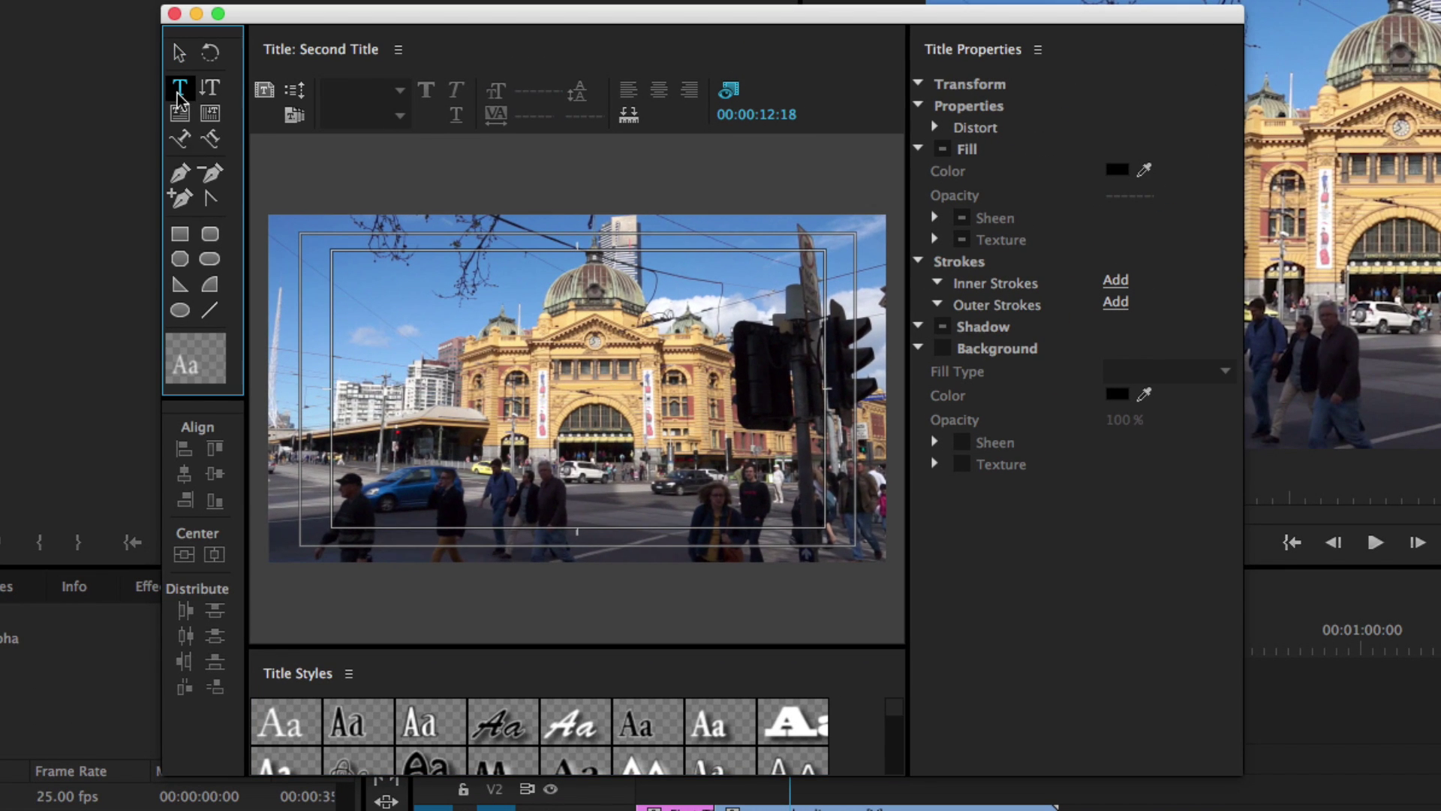
{"action": "left_click", "coordinate": [528, 526]}
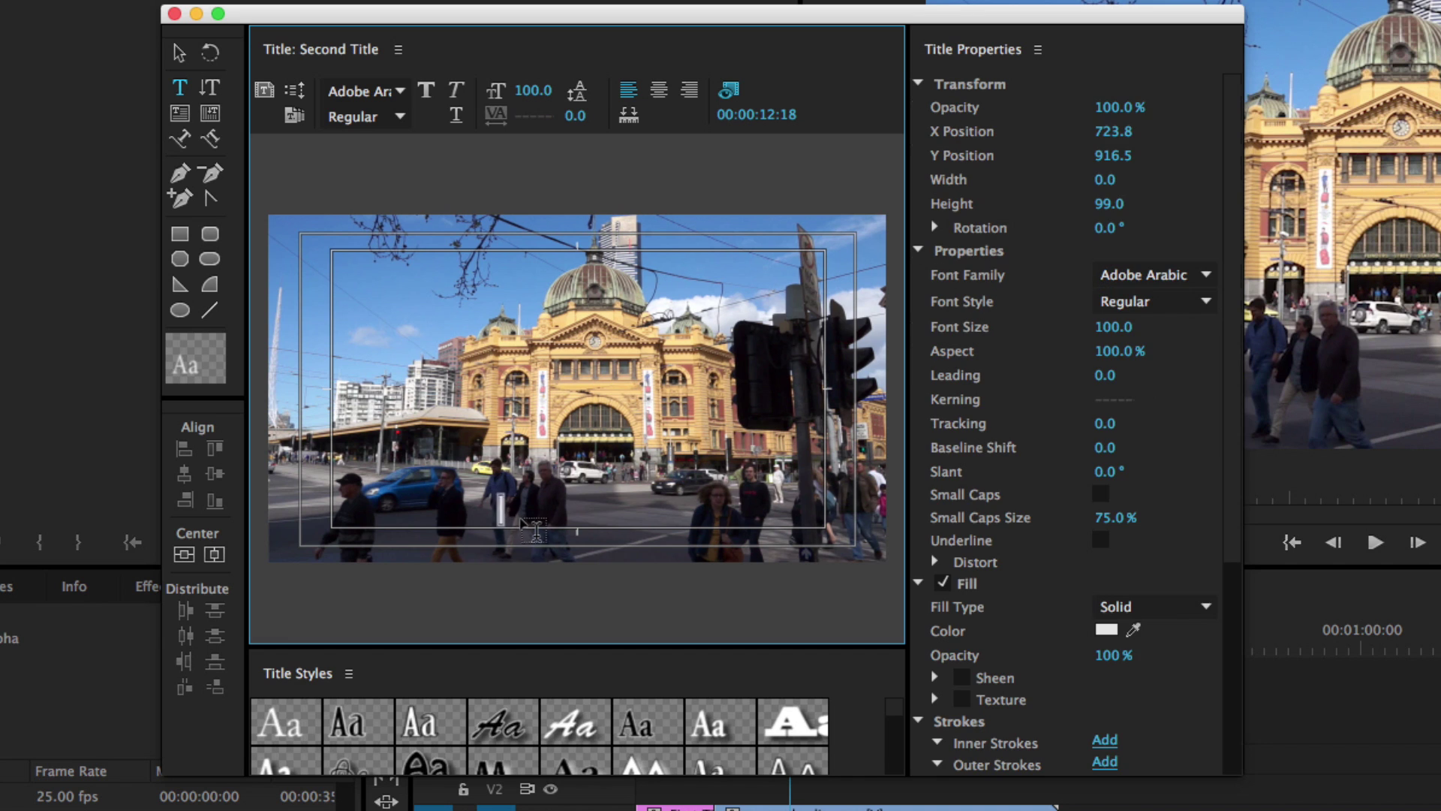
{"action": "type", "text": "Second Title"}
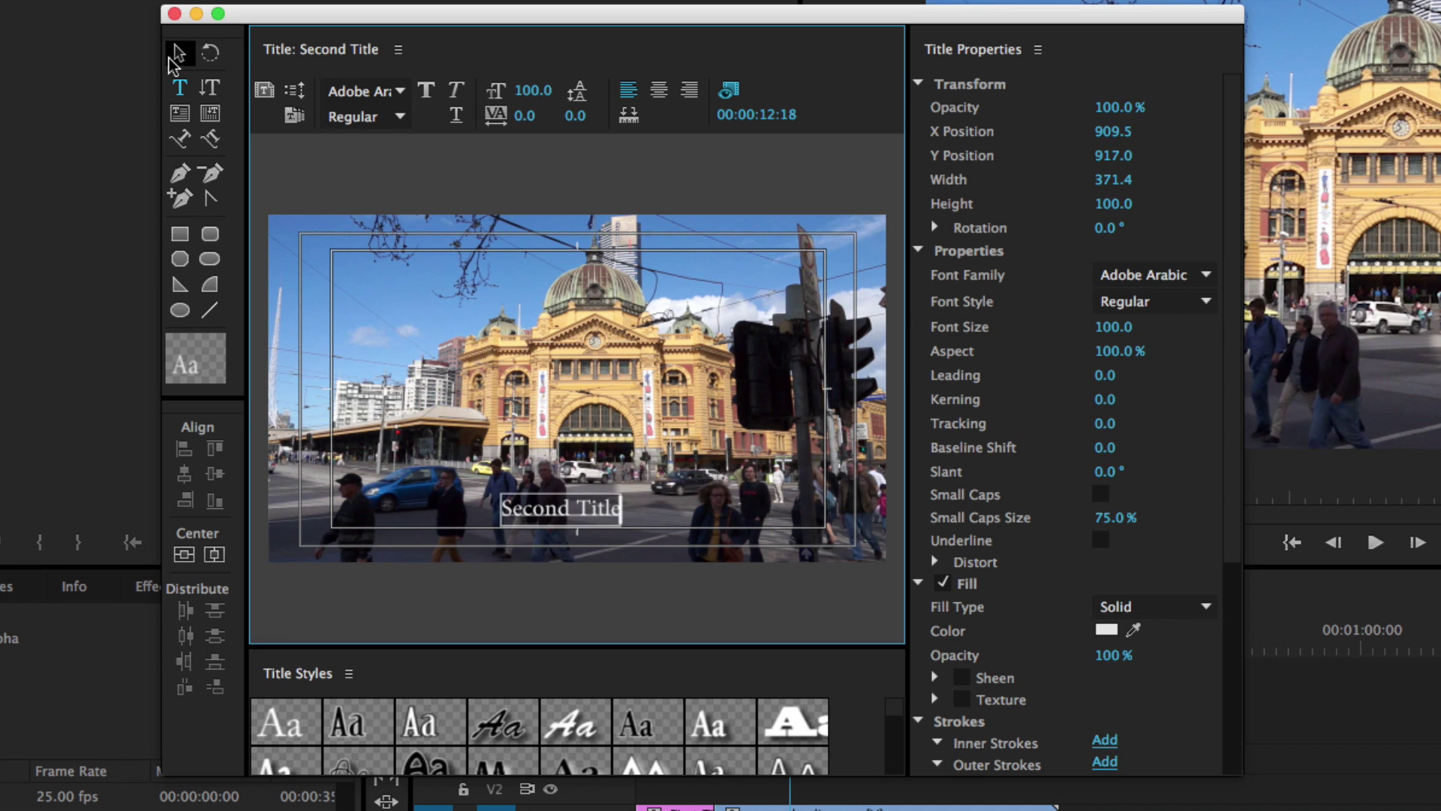
{"action": "left_click", "coordinate": [181, 53]}
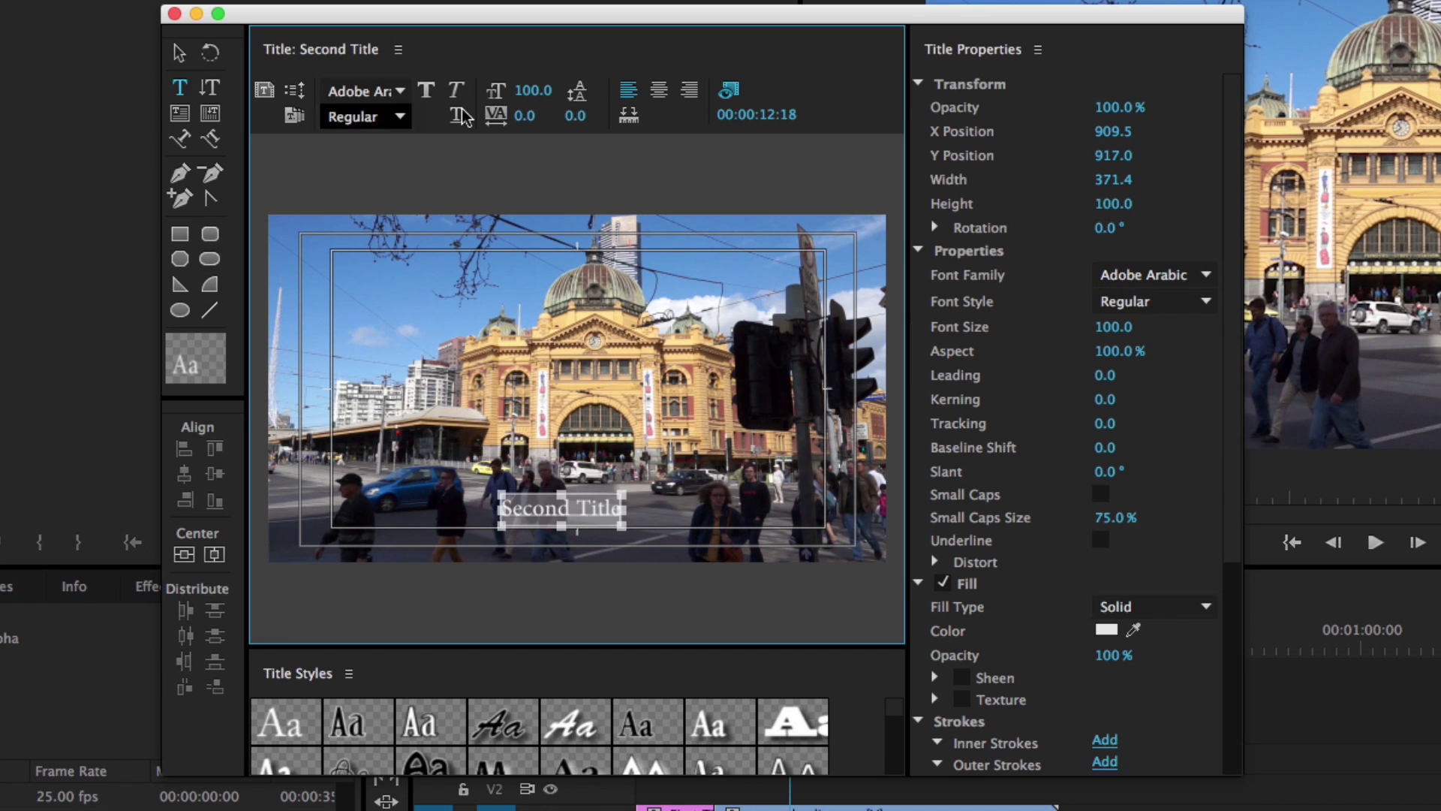
{"action": "left_click_drag", "start_coordinate": [505, 96], "coordinate": [534, 96]}
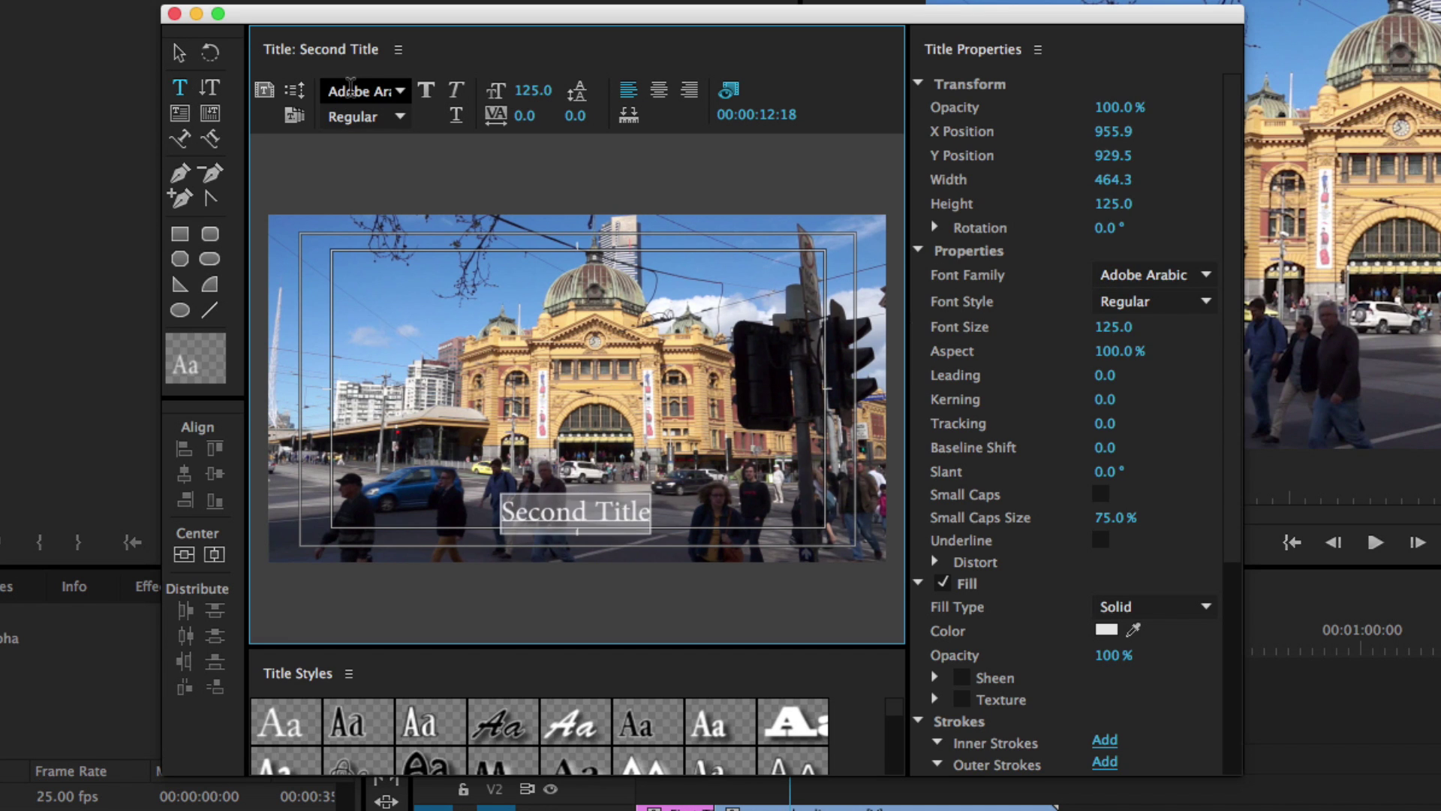
- Set the Second Title text font to Arial Bold
{"action": "left_click", "coordinate": [400, 95]}
{"action": "scroll", "coordinate": [443, 184], "scroll_direction": "down", "scroll_amount": 10}
{"action": "scroll", "coordinate": [405, 186], "scroll_direction": "down", "scroll_amount": 10}
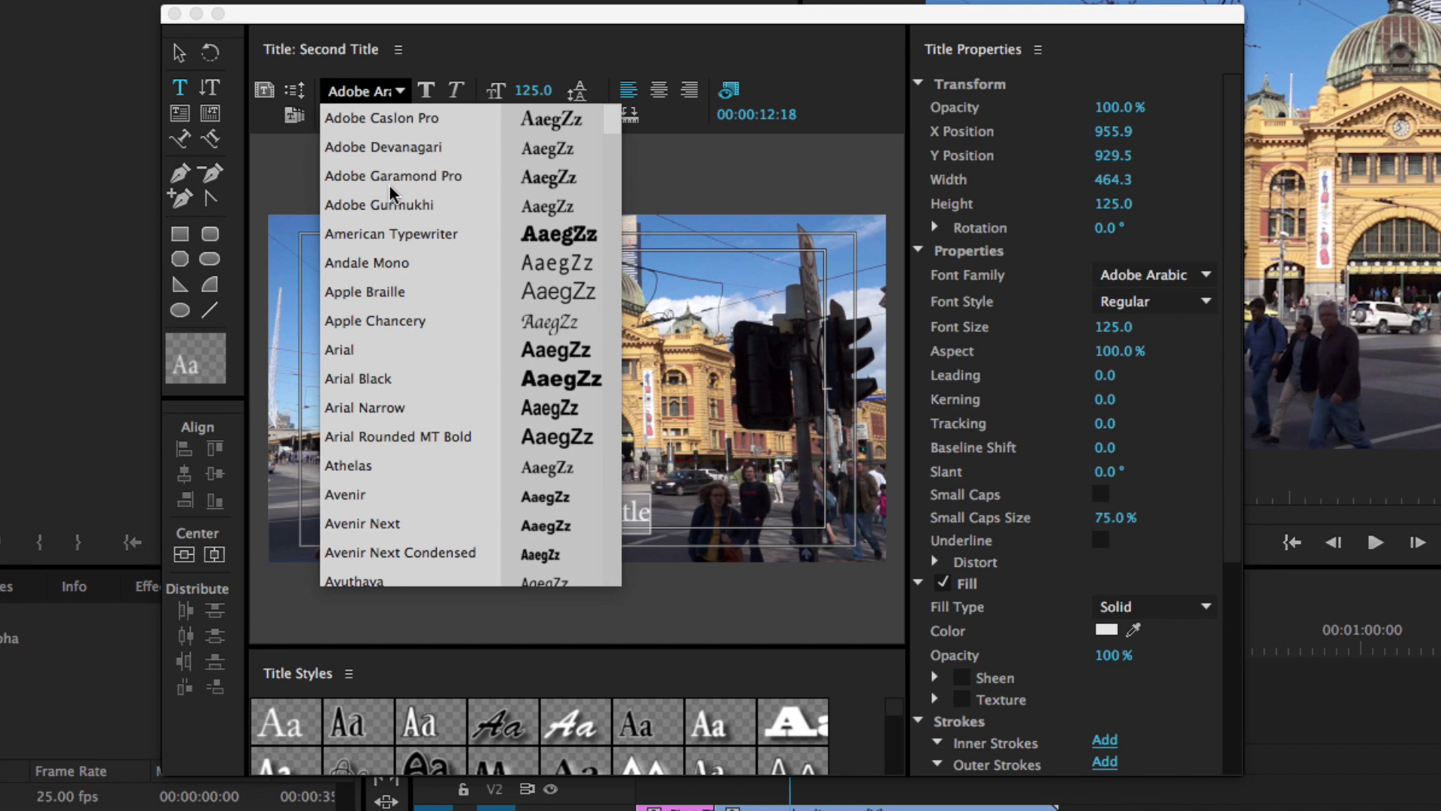
{"action": "left_click", "coordinate": [358, 350]}
{"action": "left_click", "coordinate": [403, 119]}
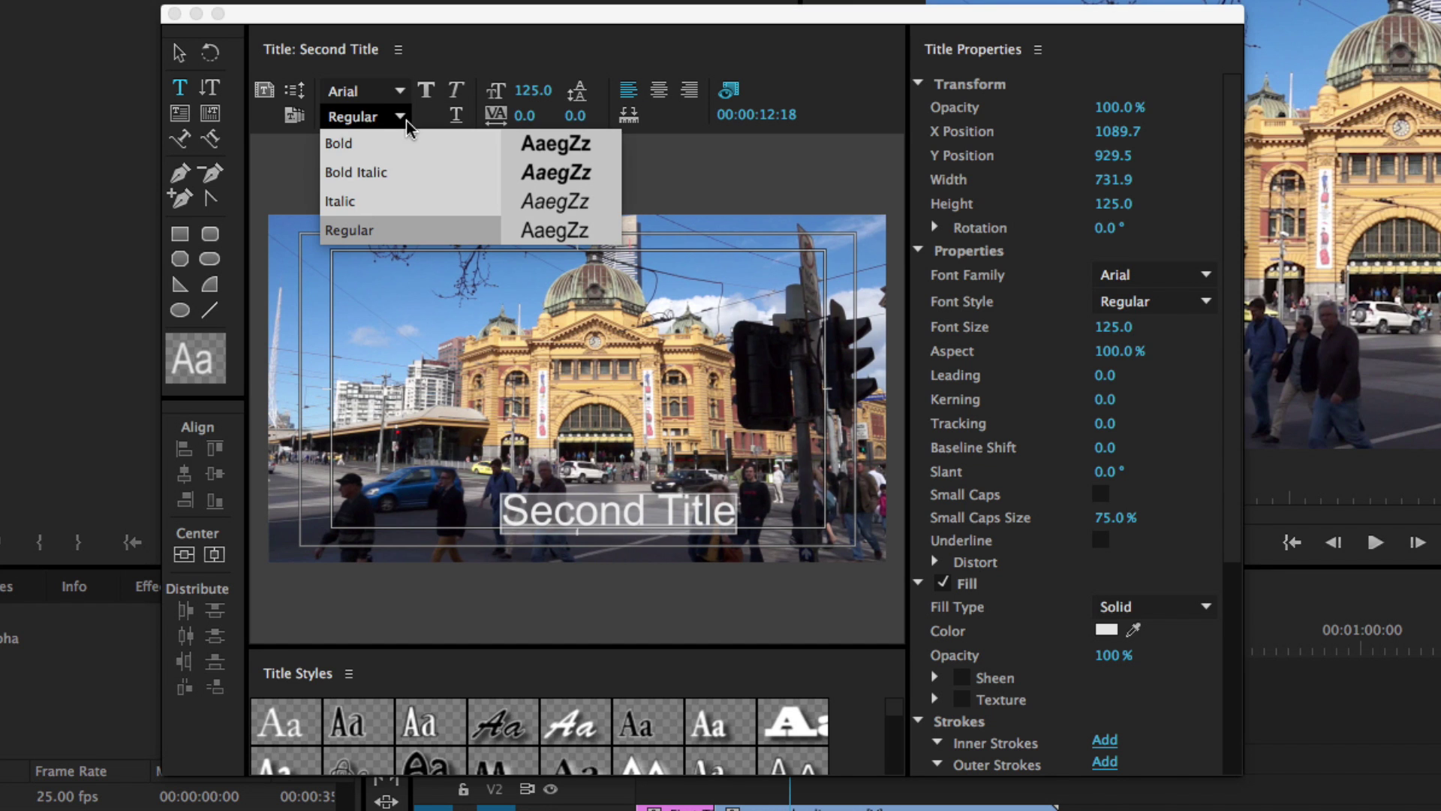
{"action": "left_click", "coordinate": [399, 144]}
- Move the Second Title text left to centre it, then close the editor
{"action": "left_click", "coordinate": [179, 52]}
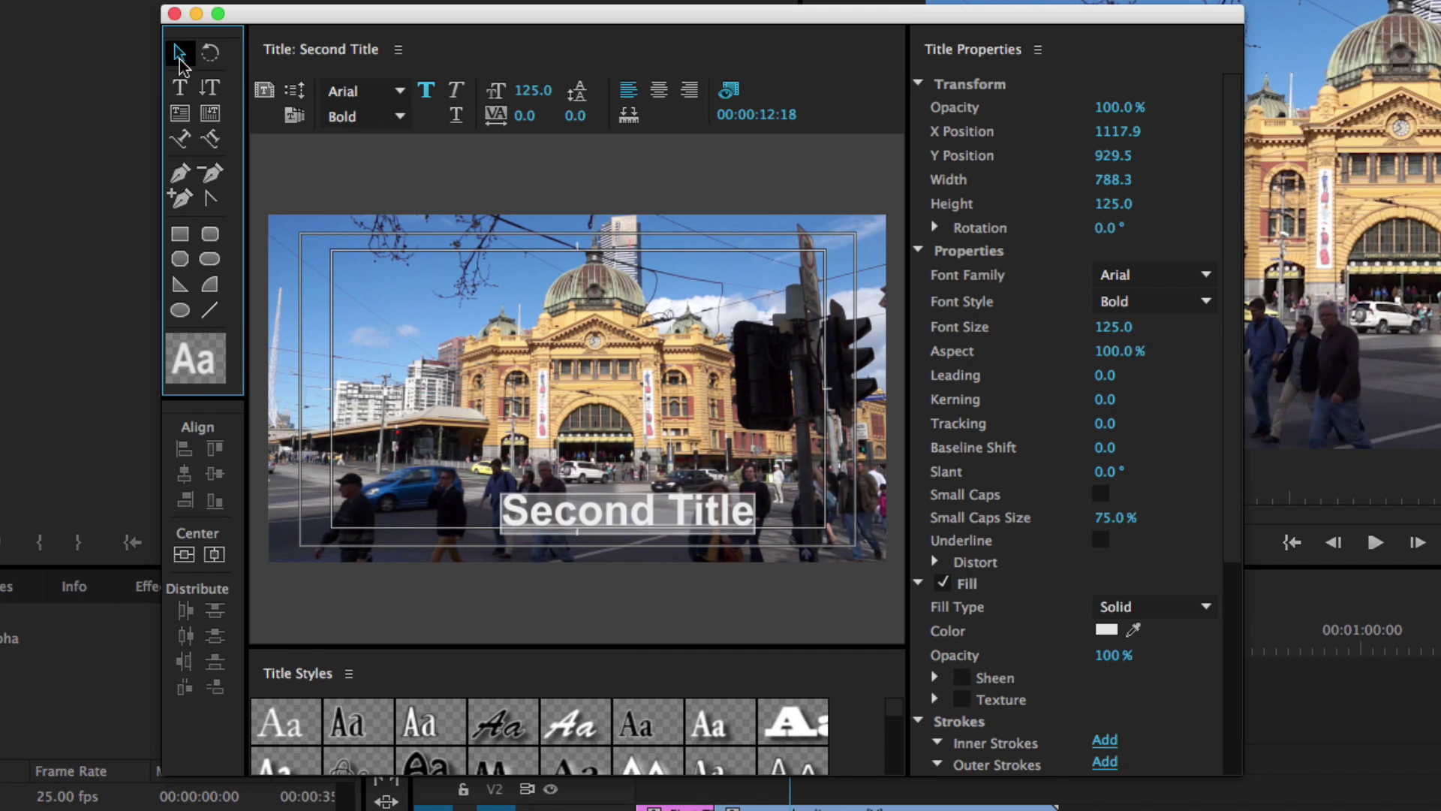
{"action": "left_click_drag", "start_coordinate": [618, 529], "coordinate": [562, 523]}
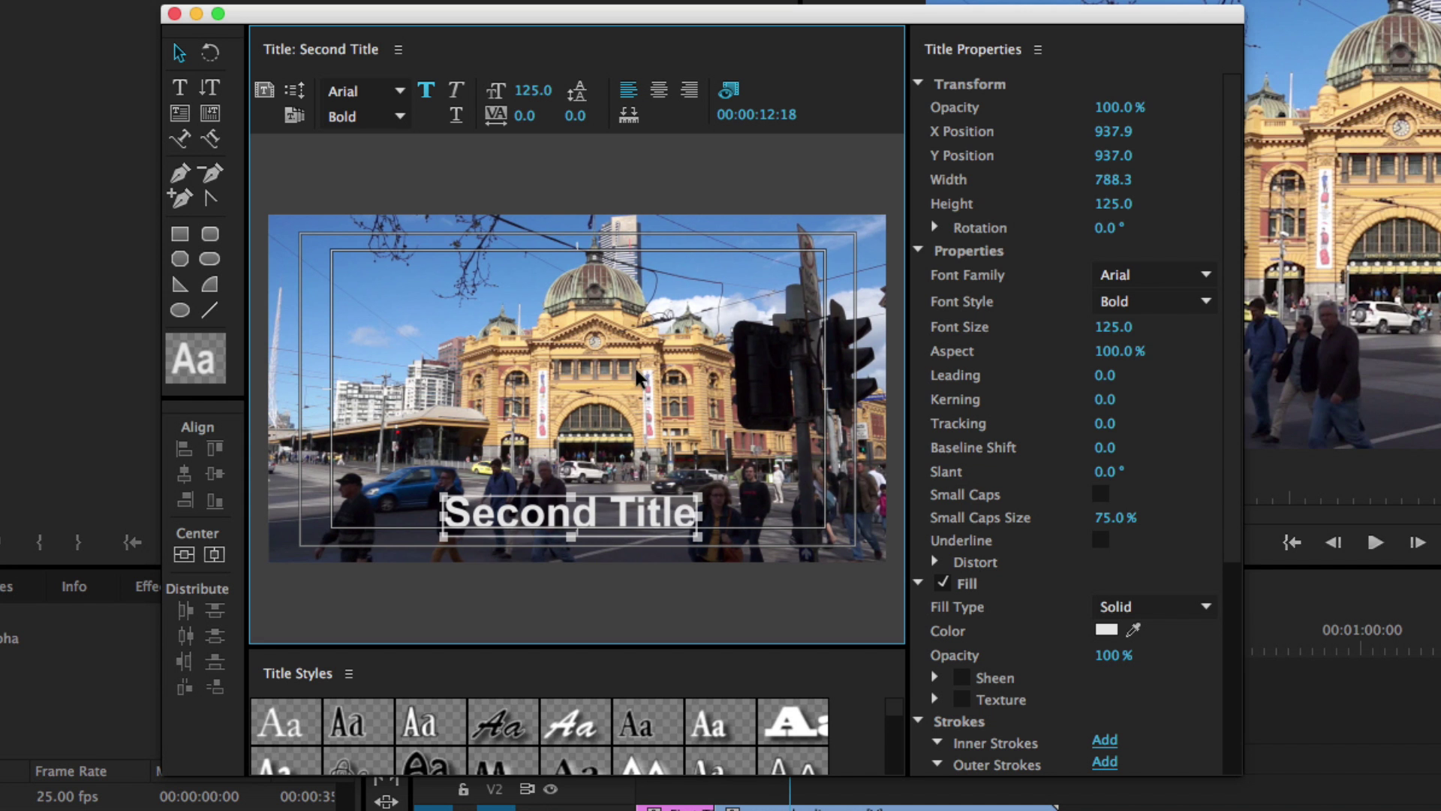
{"action": "left_click", "coordinate": [175, 13]}
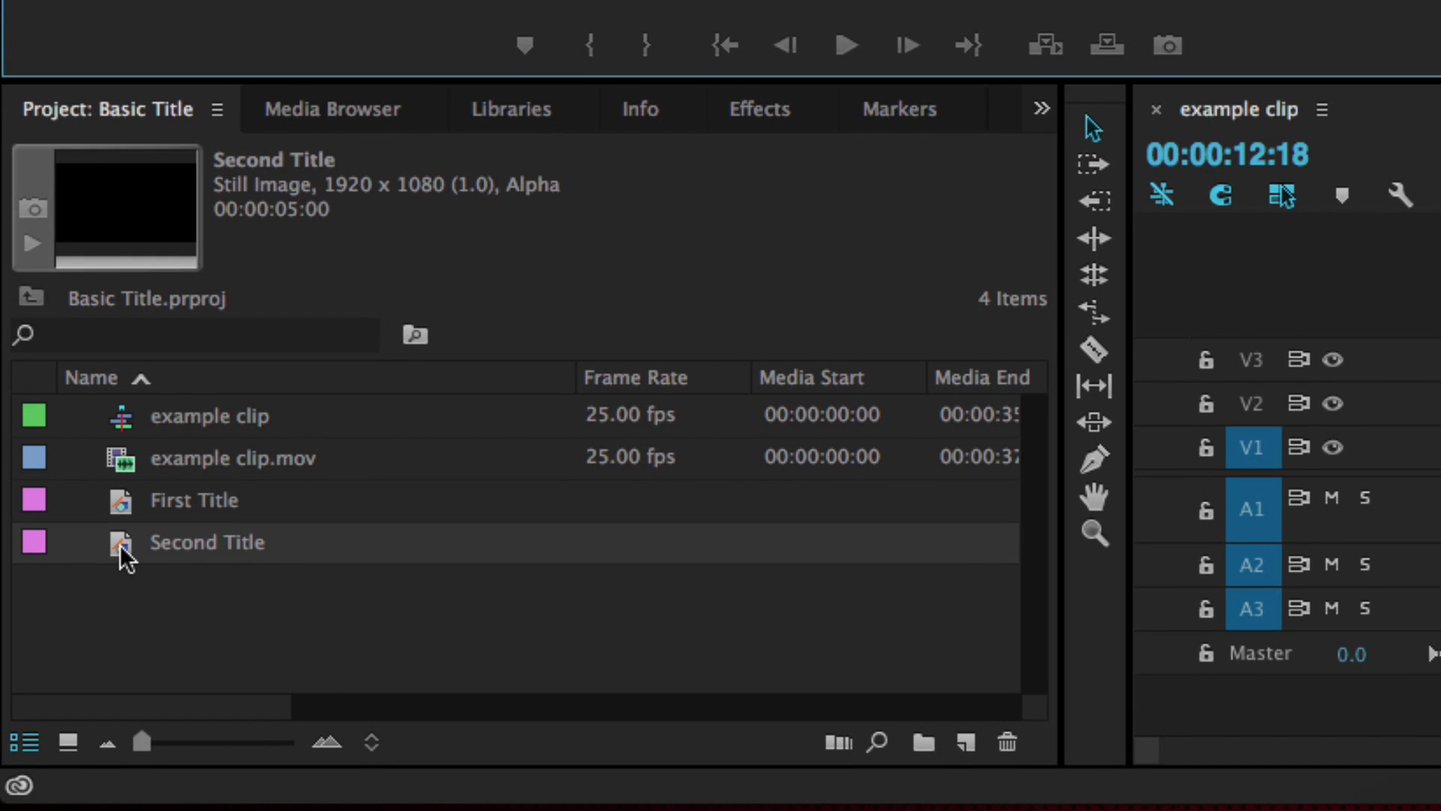
{"action": "mouse_move", "coordinate": [119, 544]}
{"action": "left_mouse_down"}
{"action": "mouse_move", "coordinate": [710, 544]}
{"action": "mouse_move", "coordinate": [840, 507]}
{"action": "left_mouse_up"}
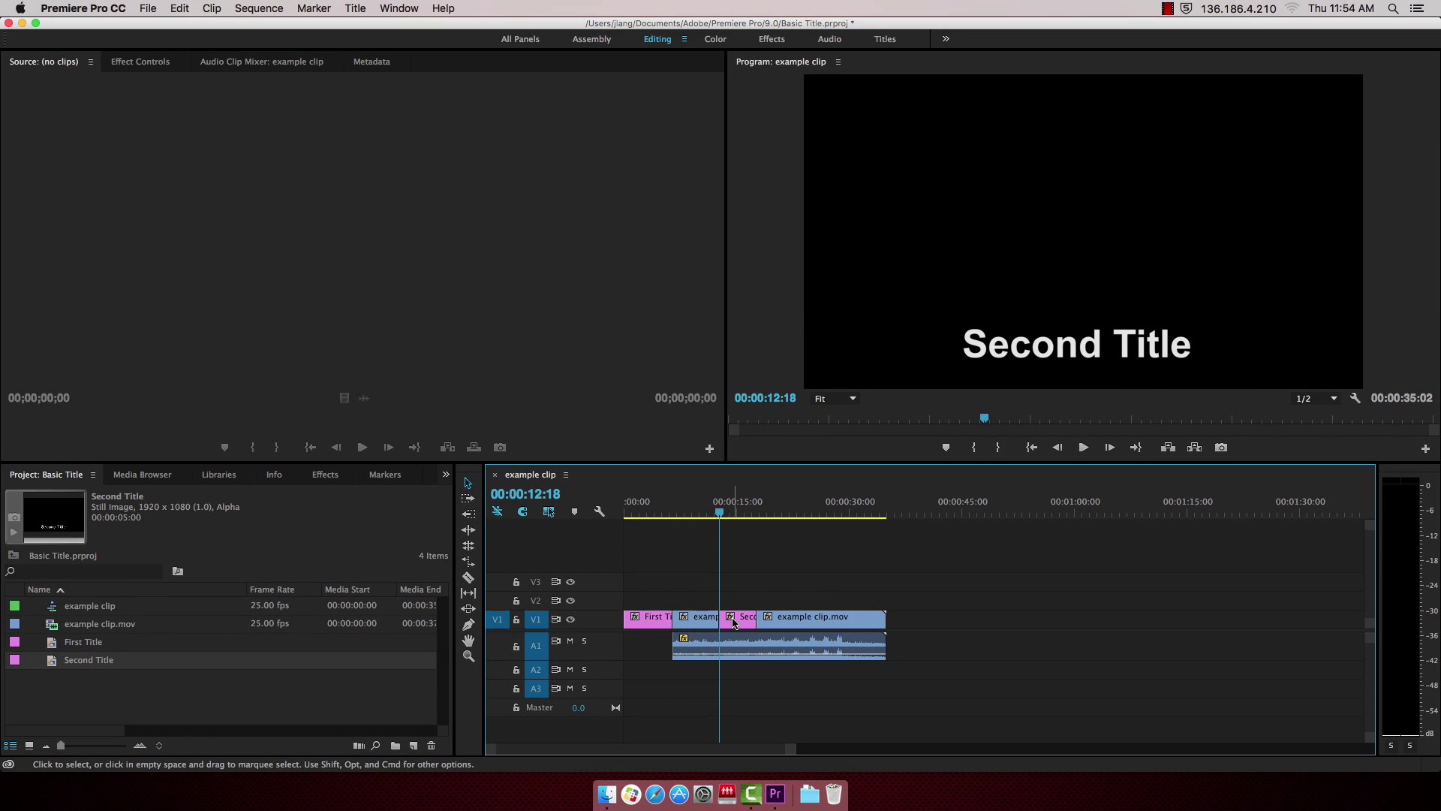
{"action": "key", "text": "super+z"}
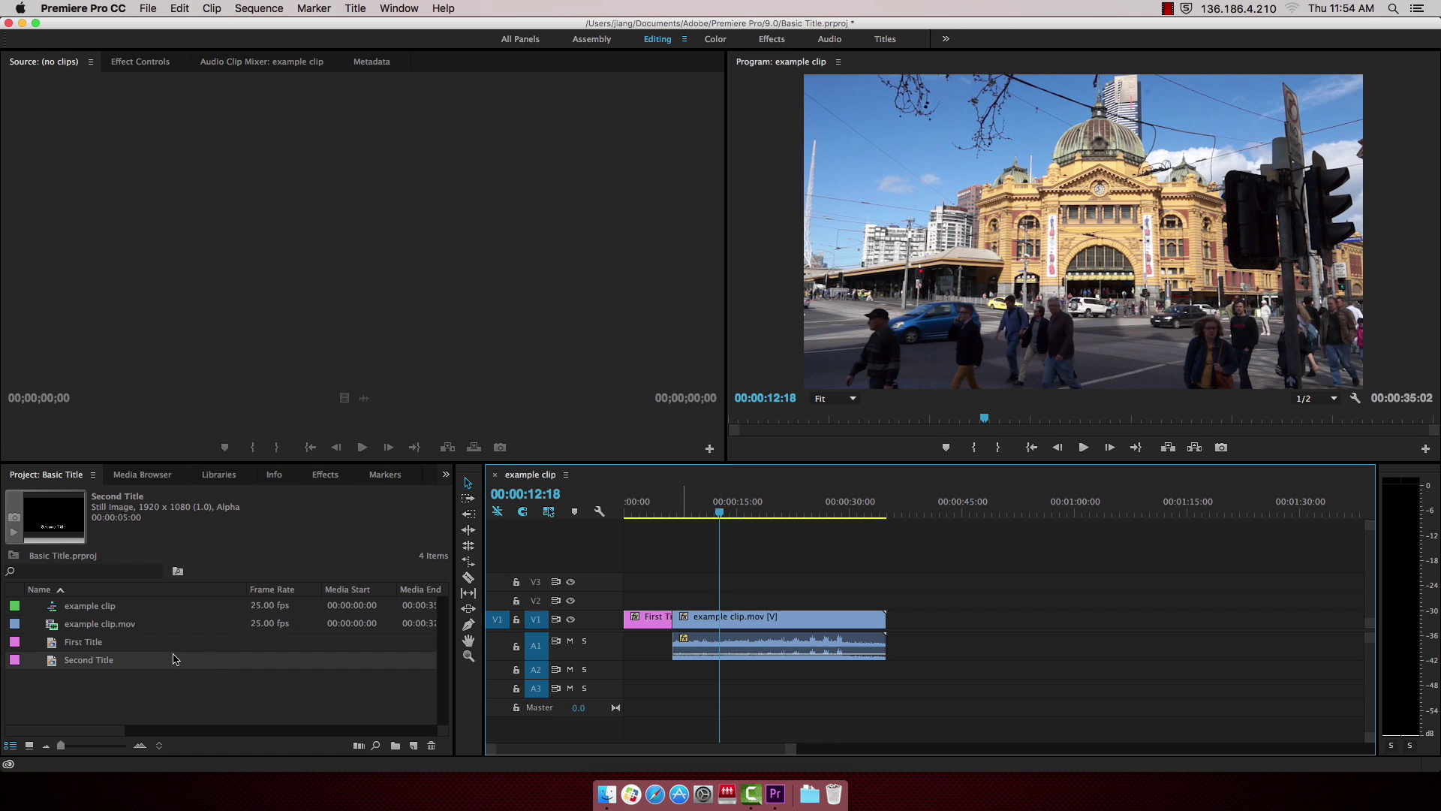
- Drop Second Title onto V2 above the street footage at the playhead
{"action": "left_click_drag", "start_coordinate": [52, 662], "coordinate": [726, 606]}
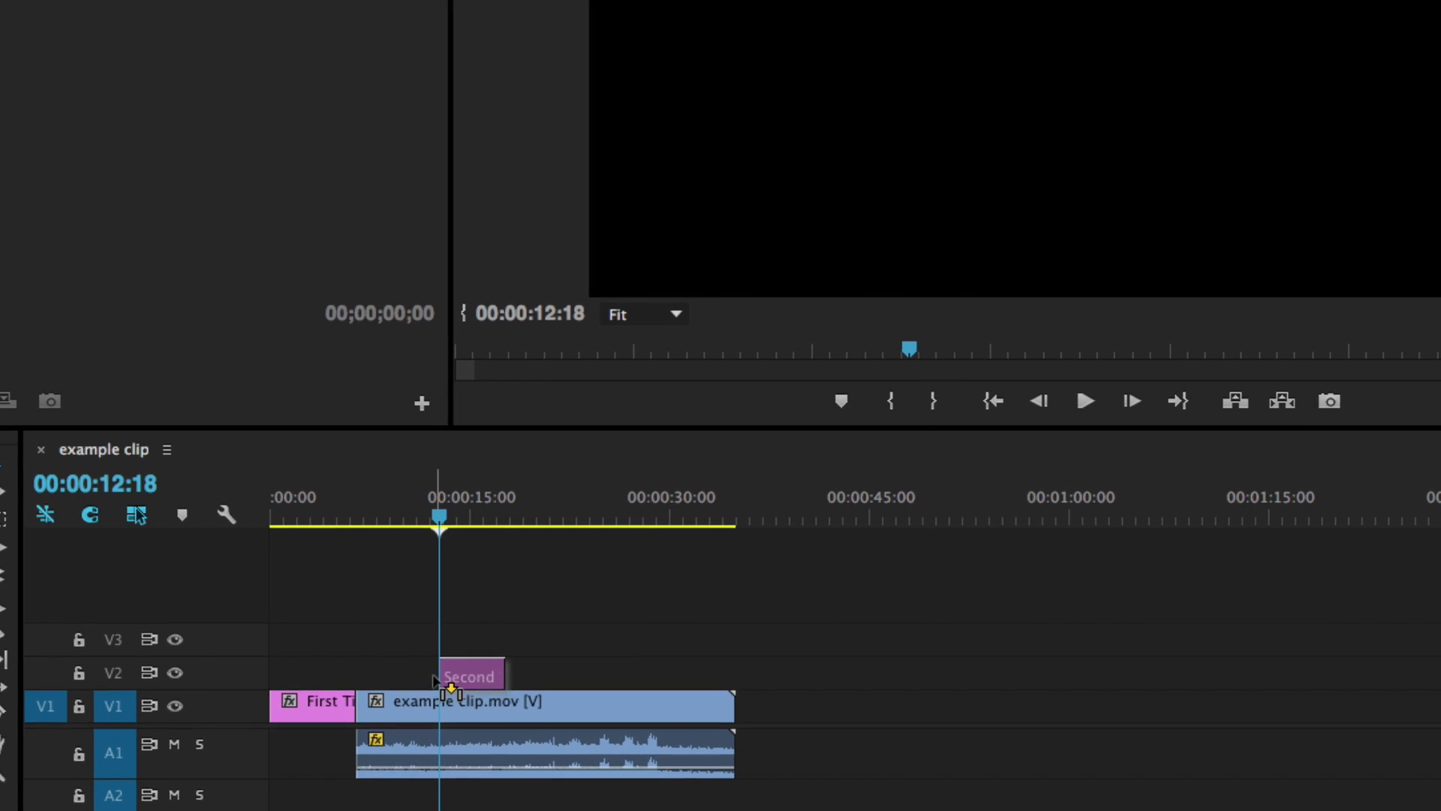
{"action": "left_click_drag", "start_coordinate": [448, 683], "coordinate": [451, 680]}
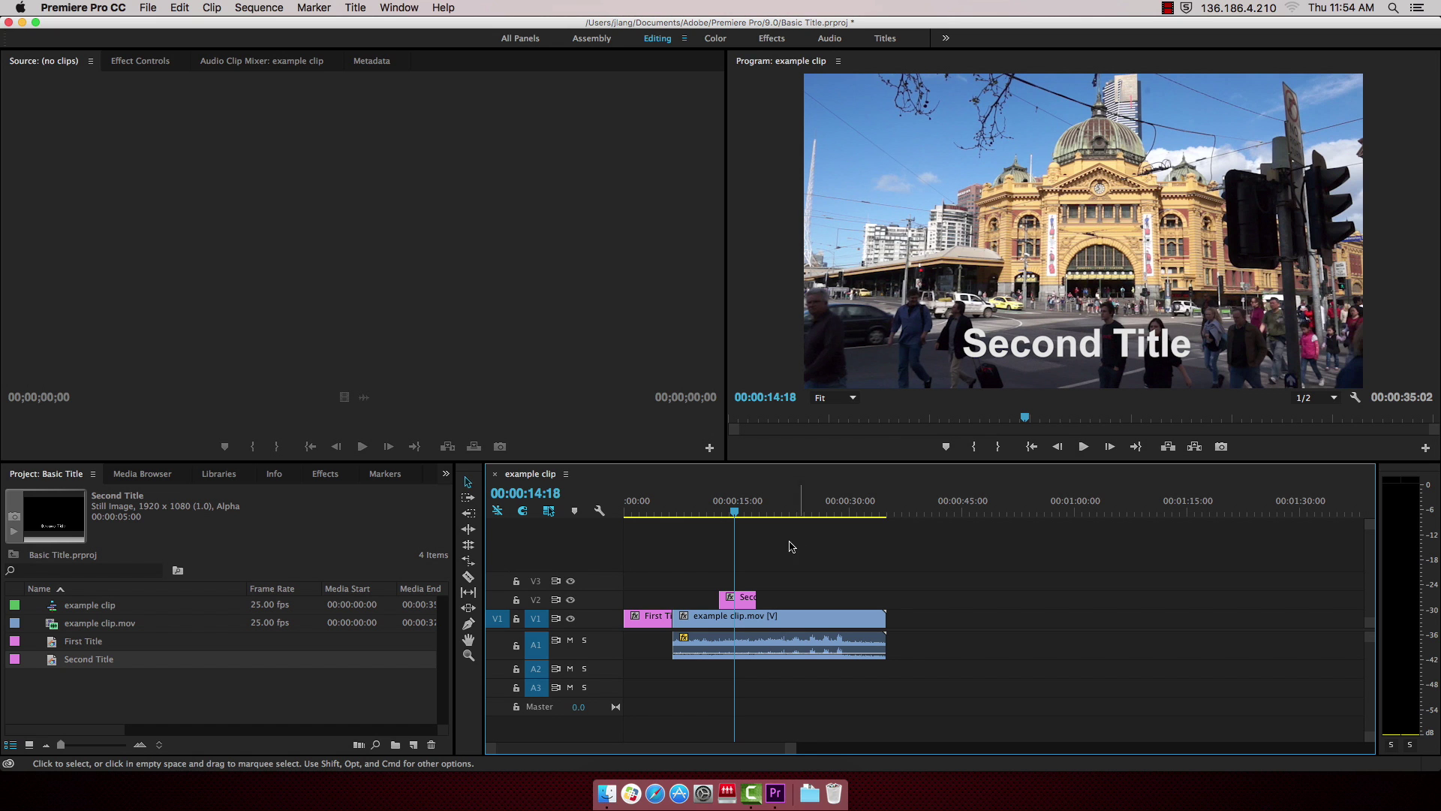
{"action": "left_click", "coordinate": [711, 514]}
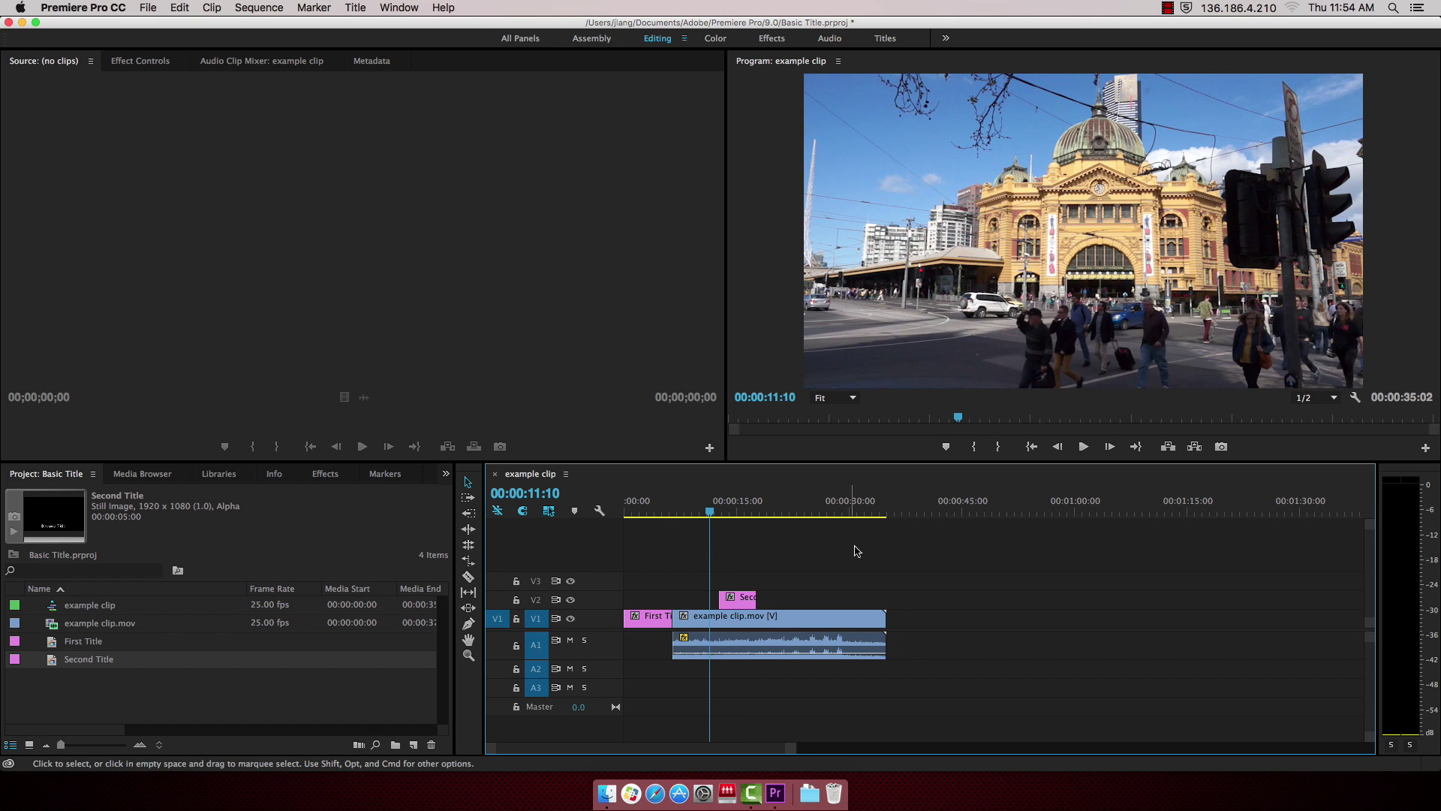
{"action": "key", "text": "space"}
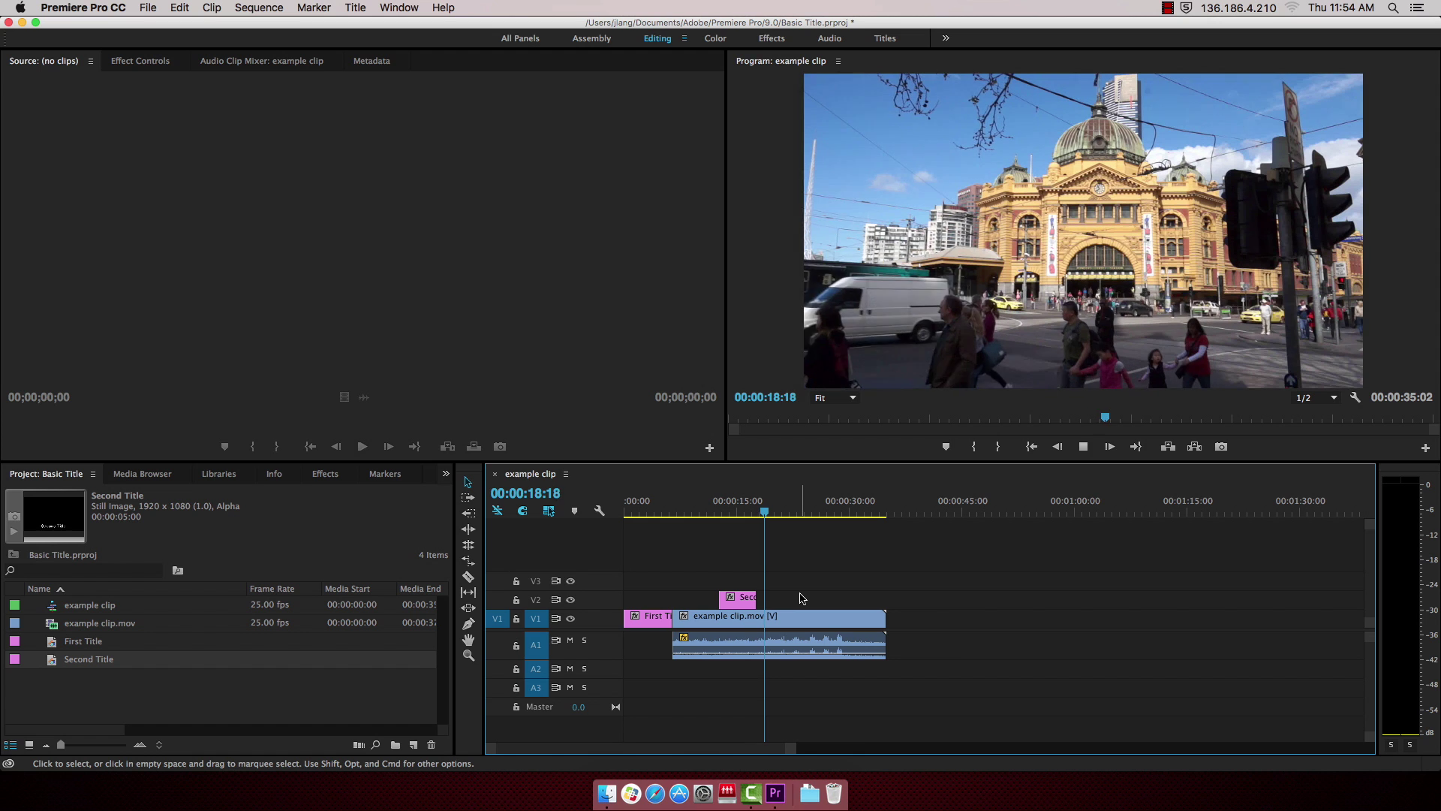
{"action": "key", "text": "space"}
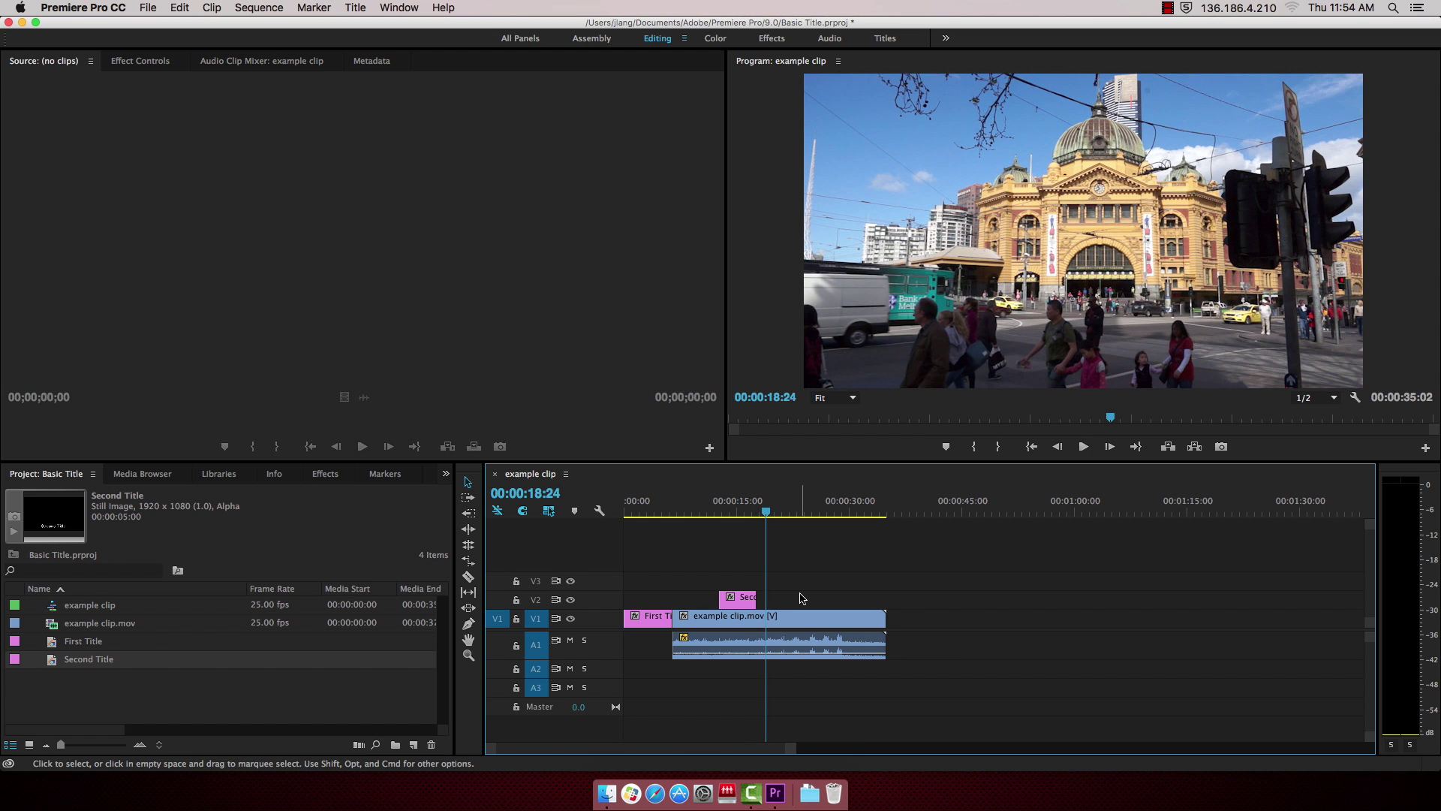